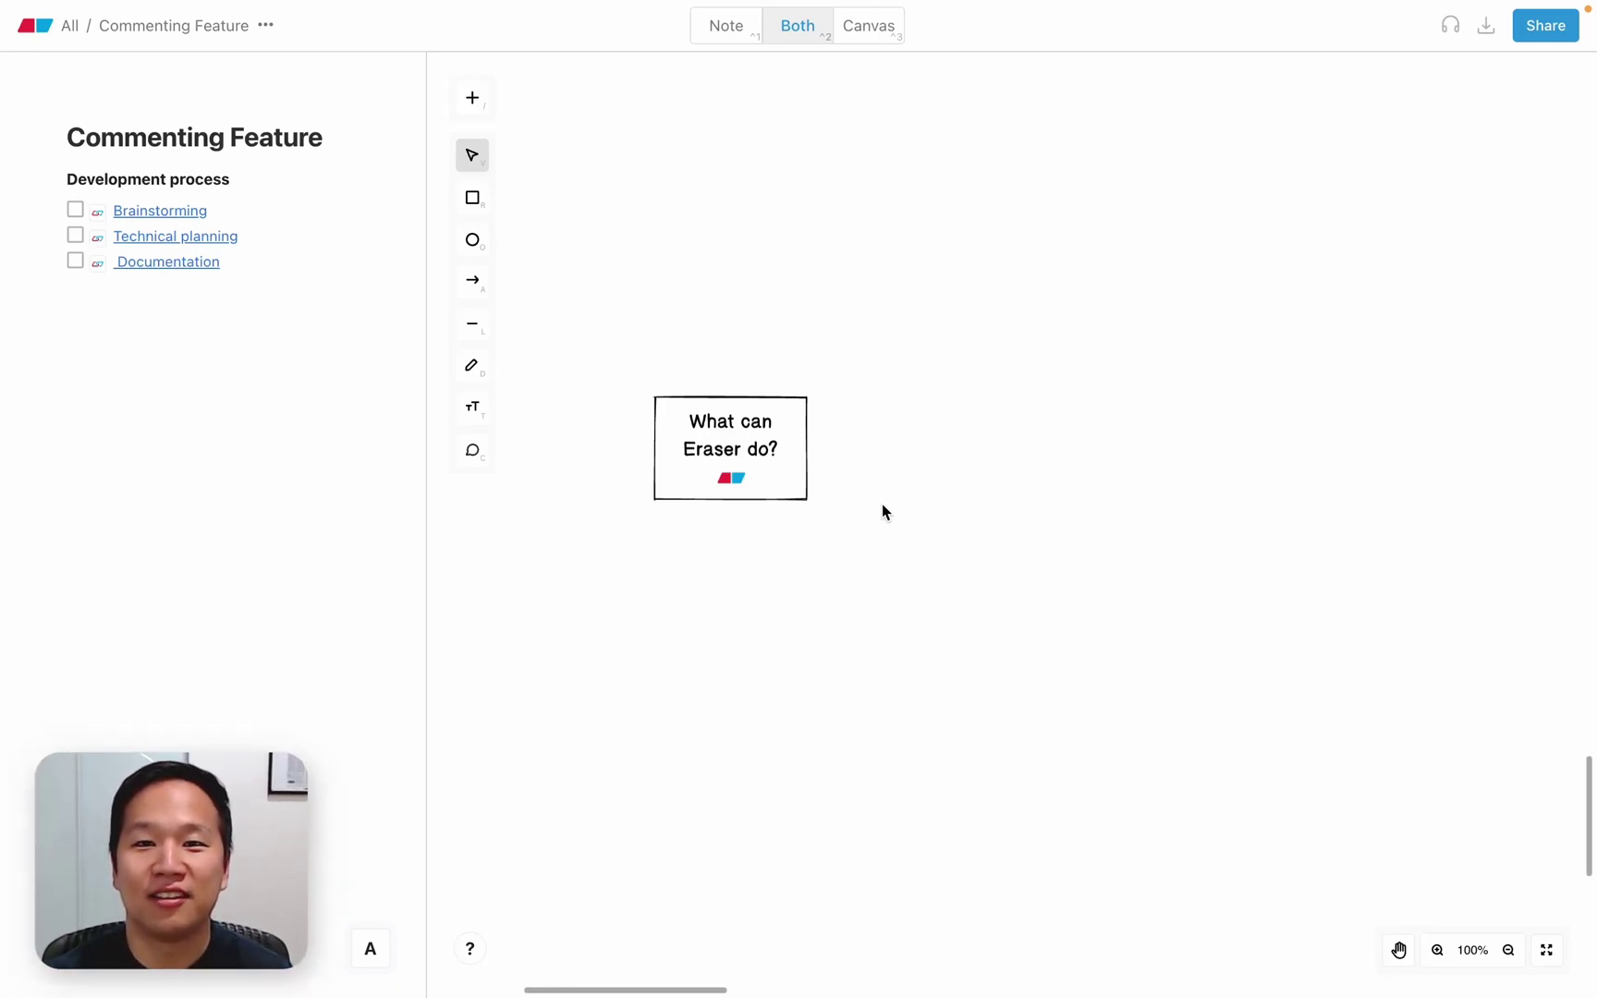
Step: Branch the 'What can Eraser do?' box into three connected child boxes
left_click(749, 437)
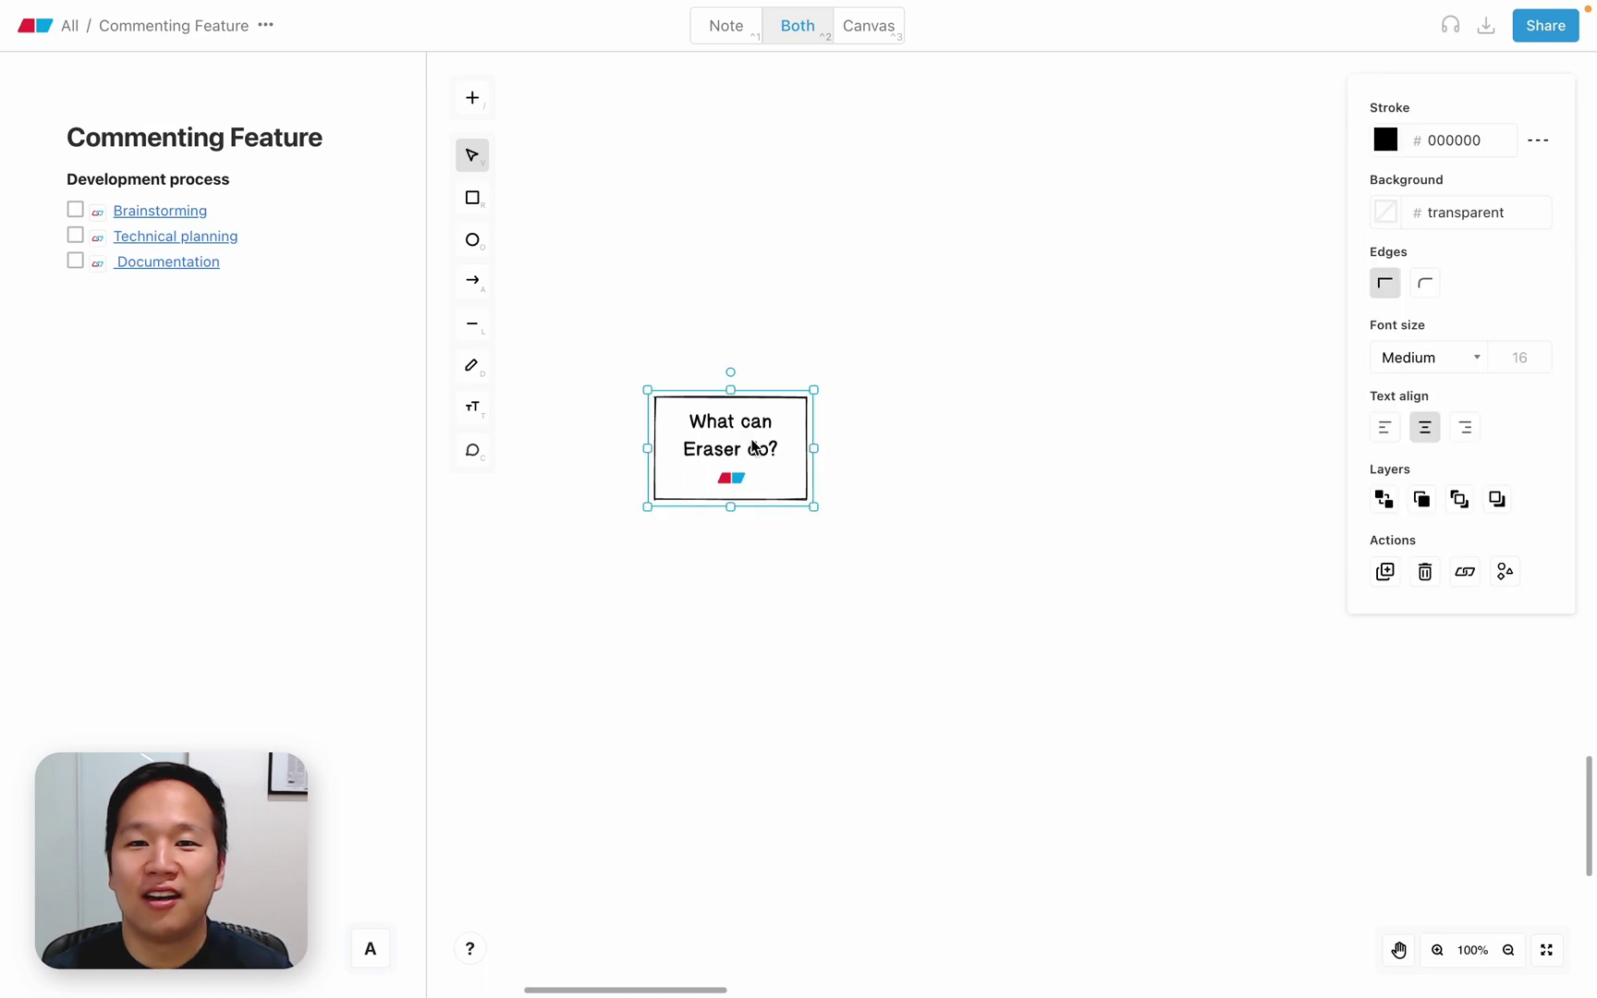
left_click(839, 452)
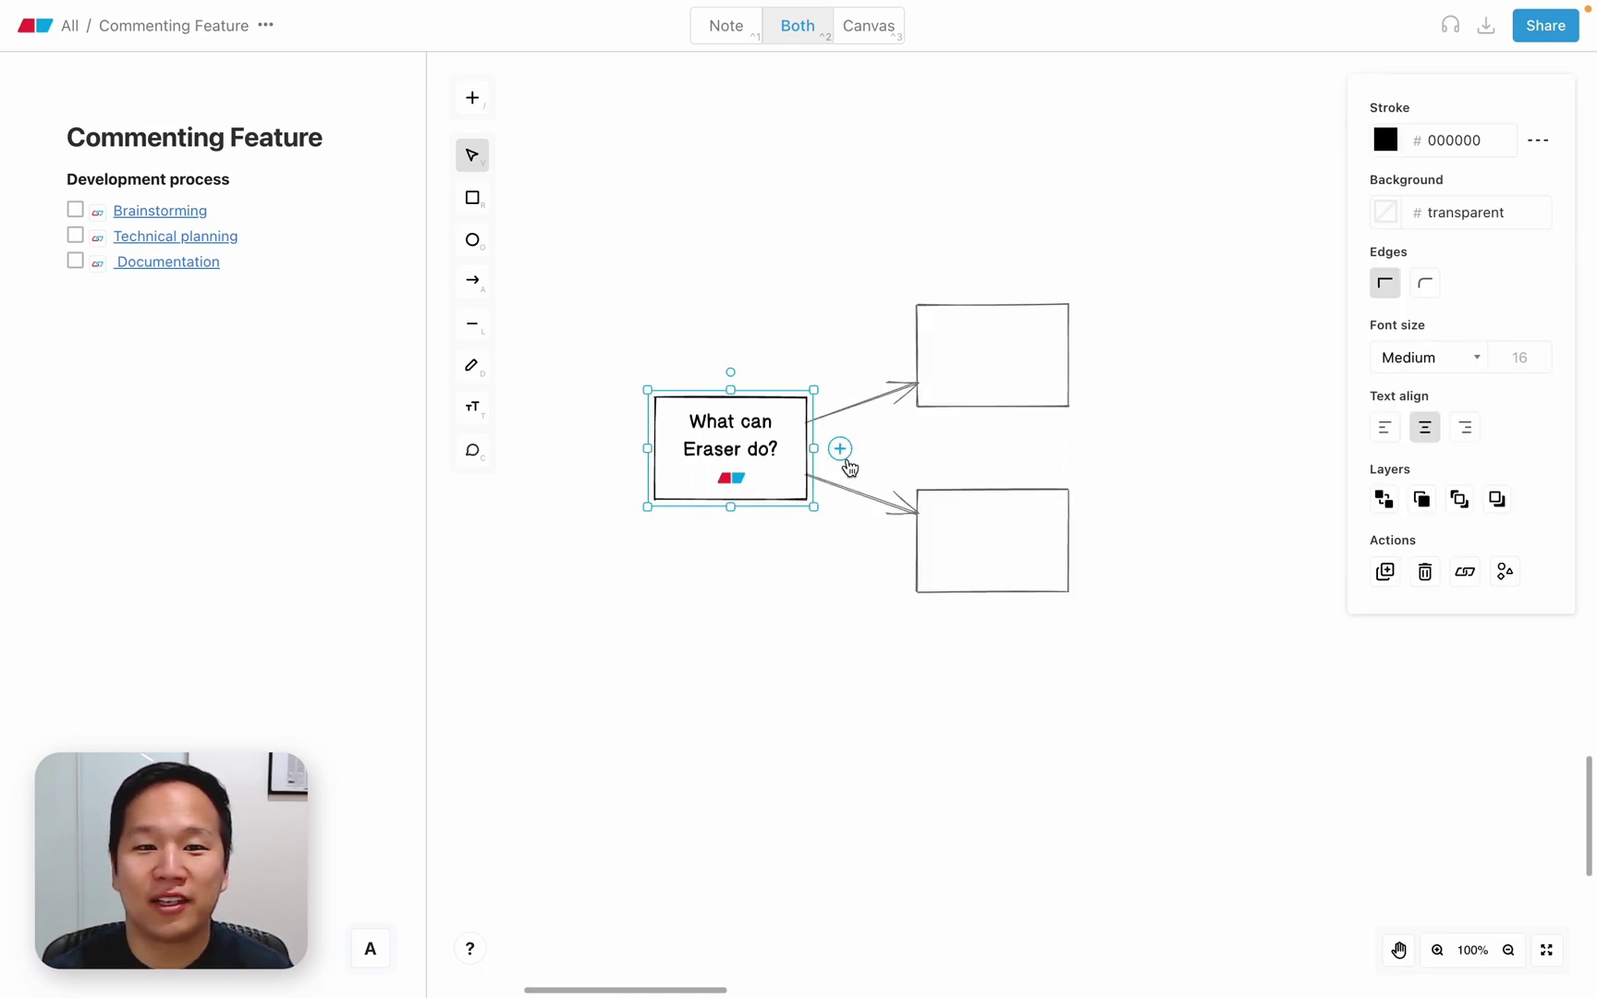
left_click(840, 452)
type("Brainstorming")
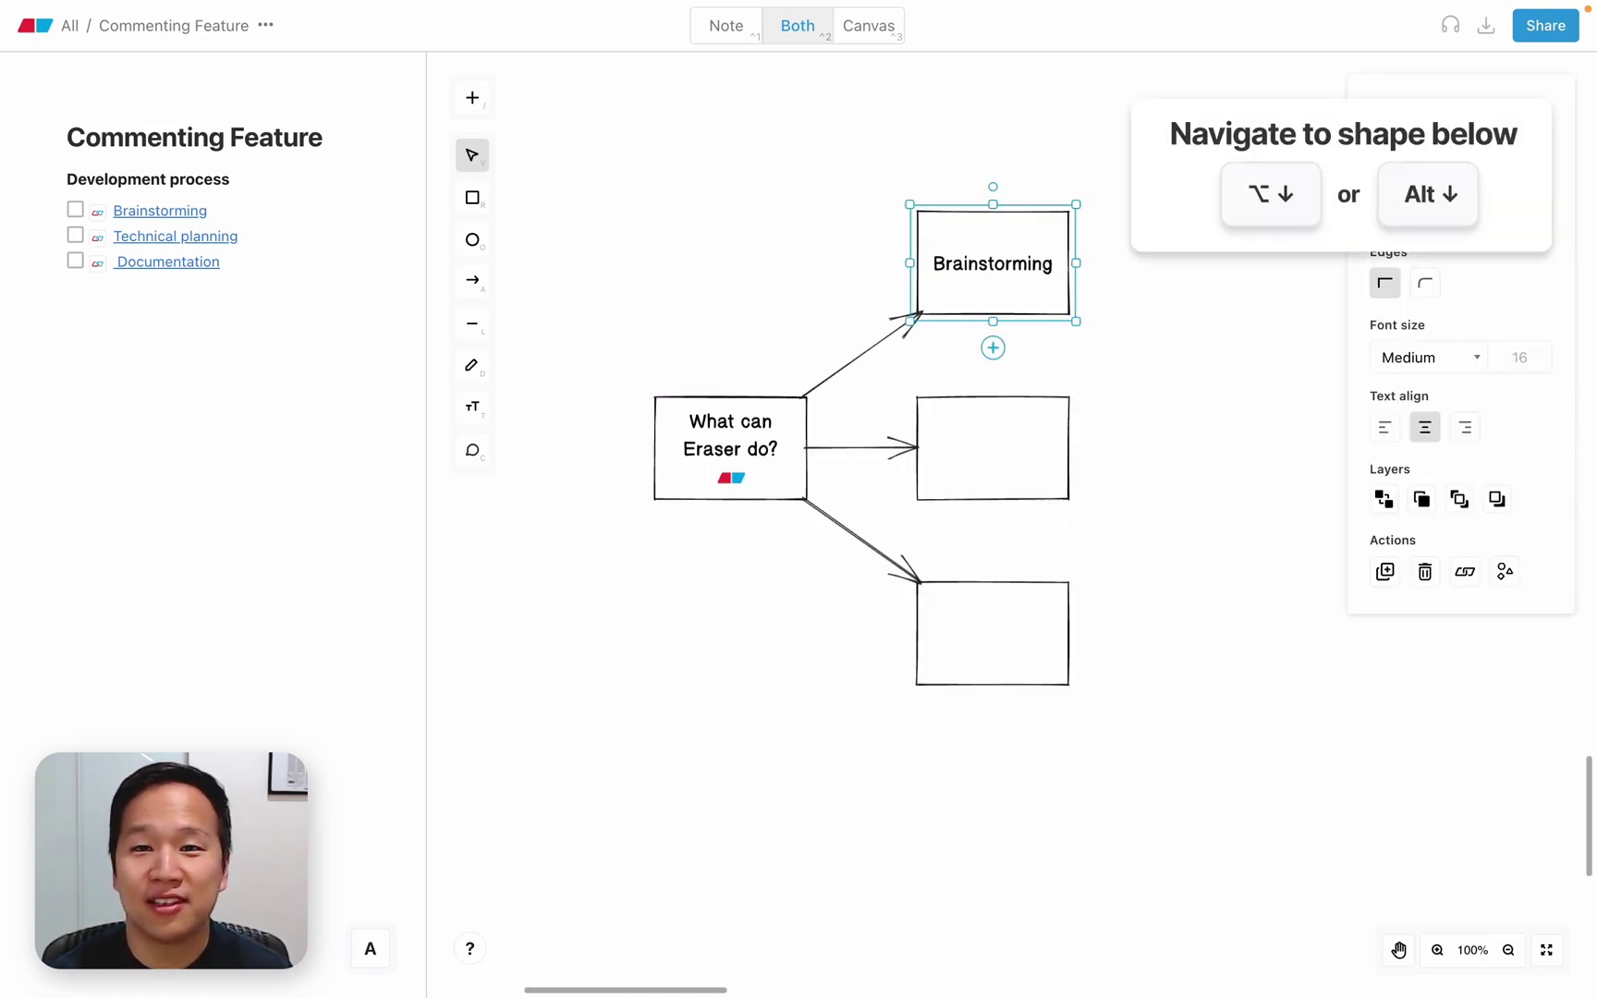
key("alt+Down")
Step: Turn the middle branch into an ellipse labelled Technical Planning
key("Tab")
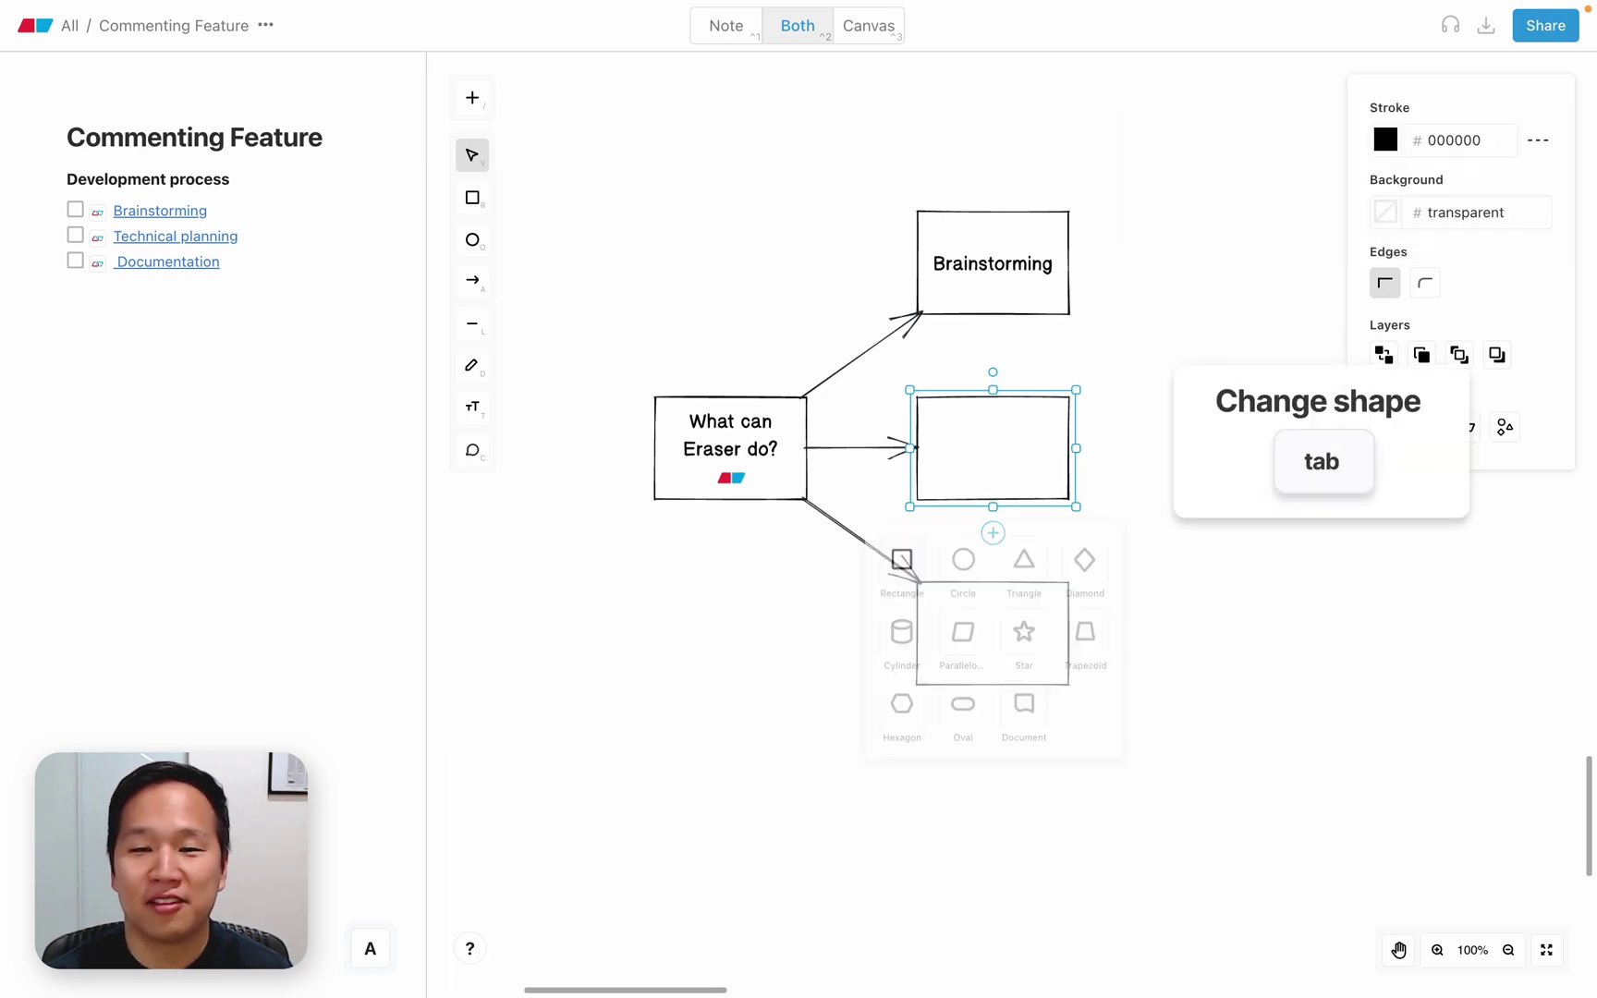
key("Tab")
key("Return")
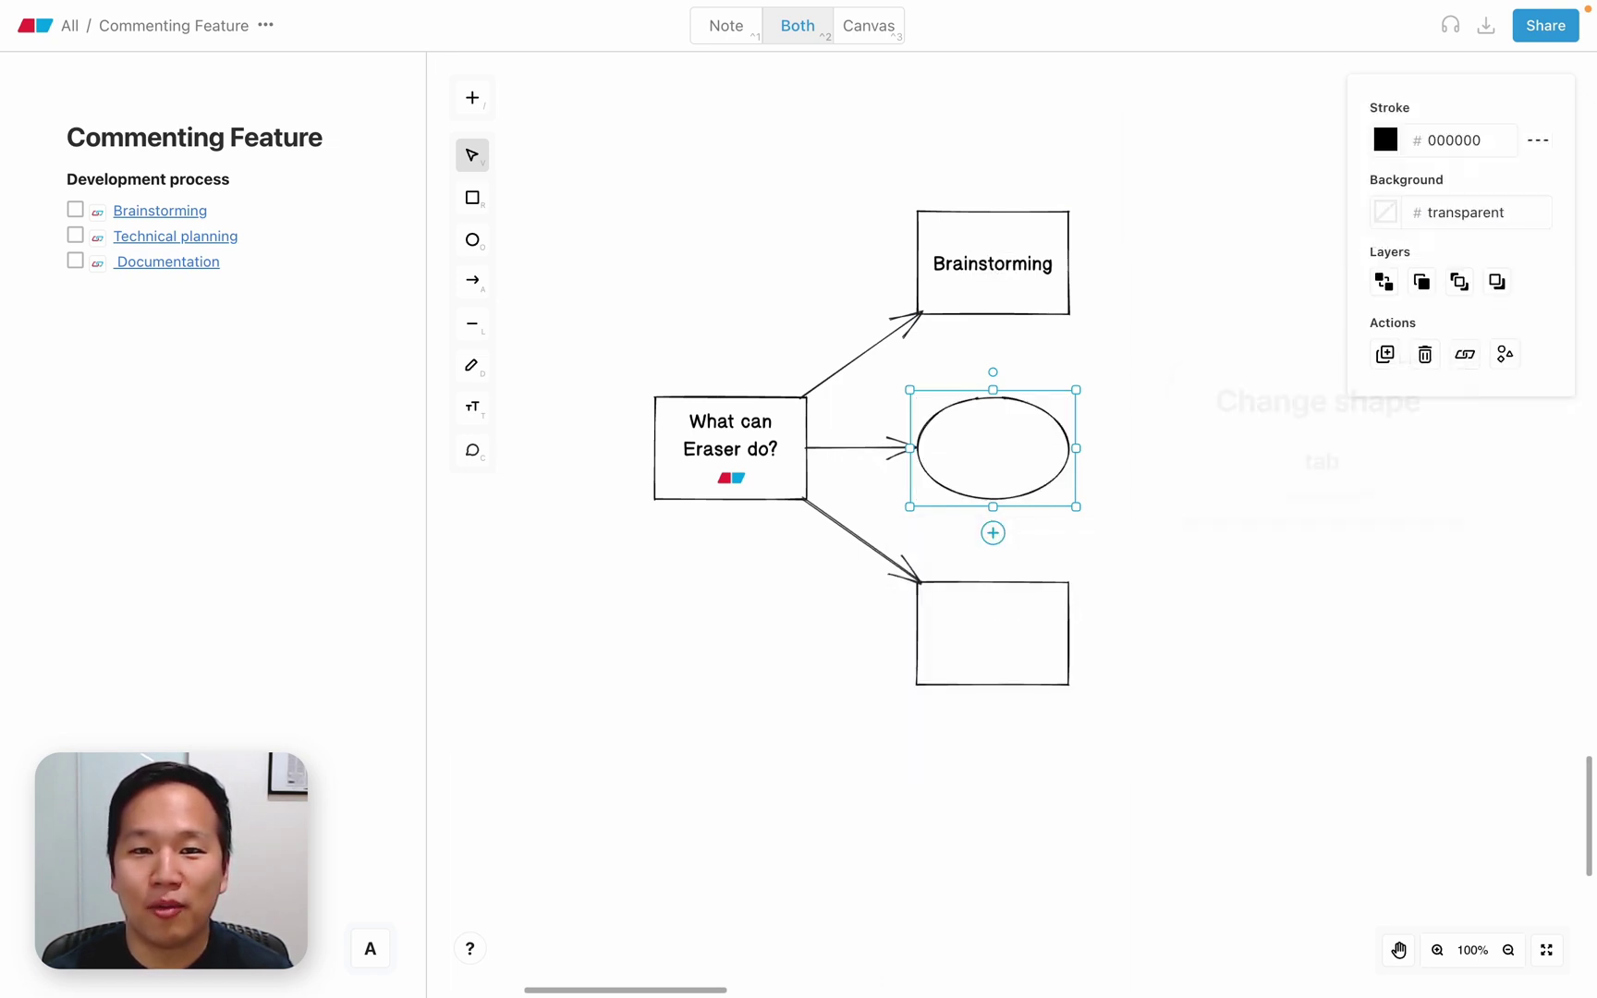
key("Return")
type("Technical Planning")
key("Escape")
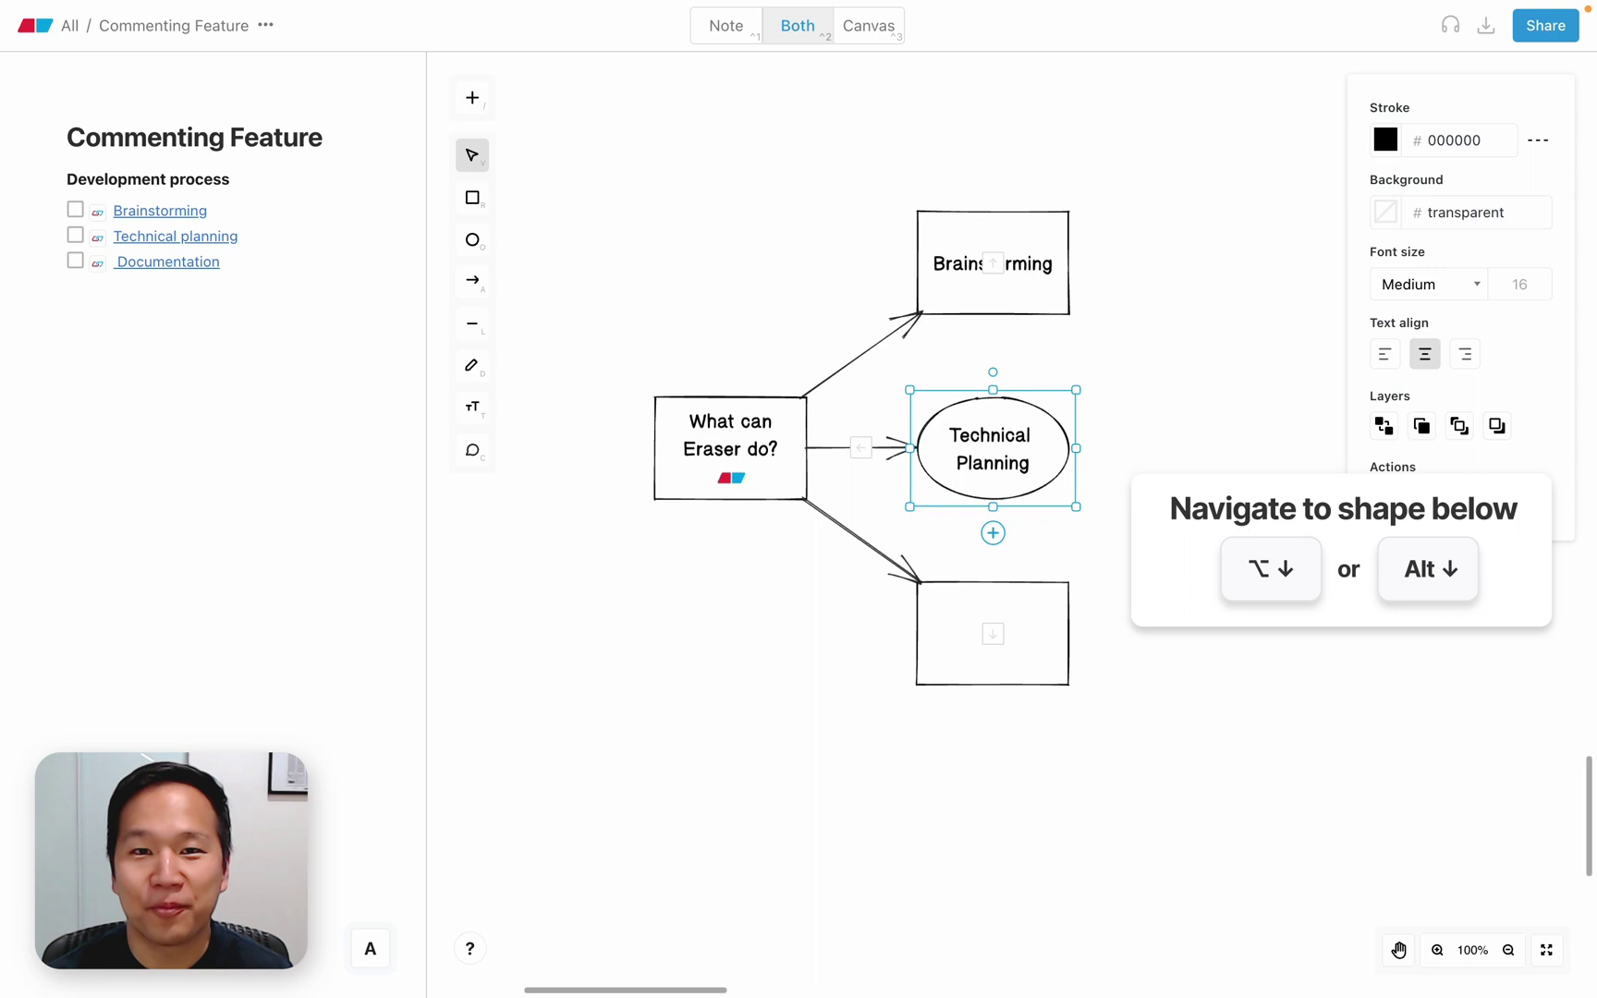
Step: Turn the bottom branch into a document-shaped Documentation node and deselect
key("alt+Down")
key("Tab")
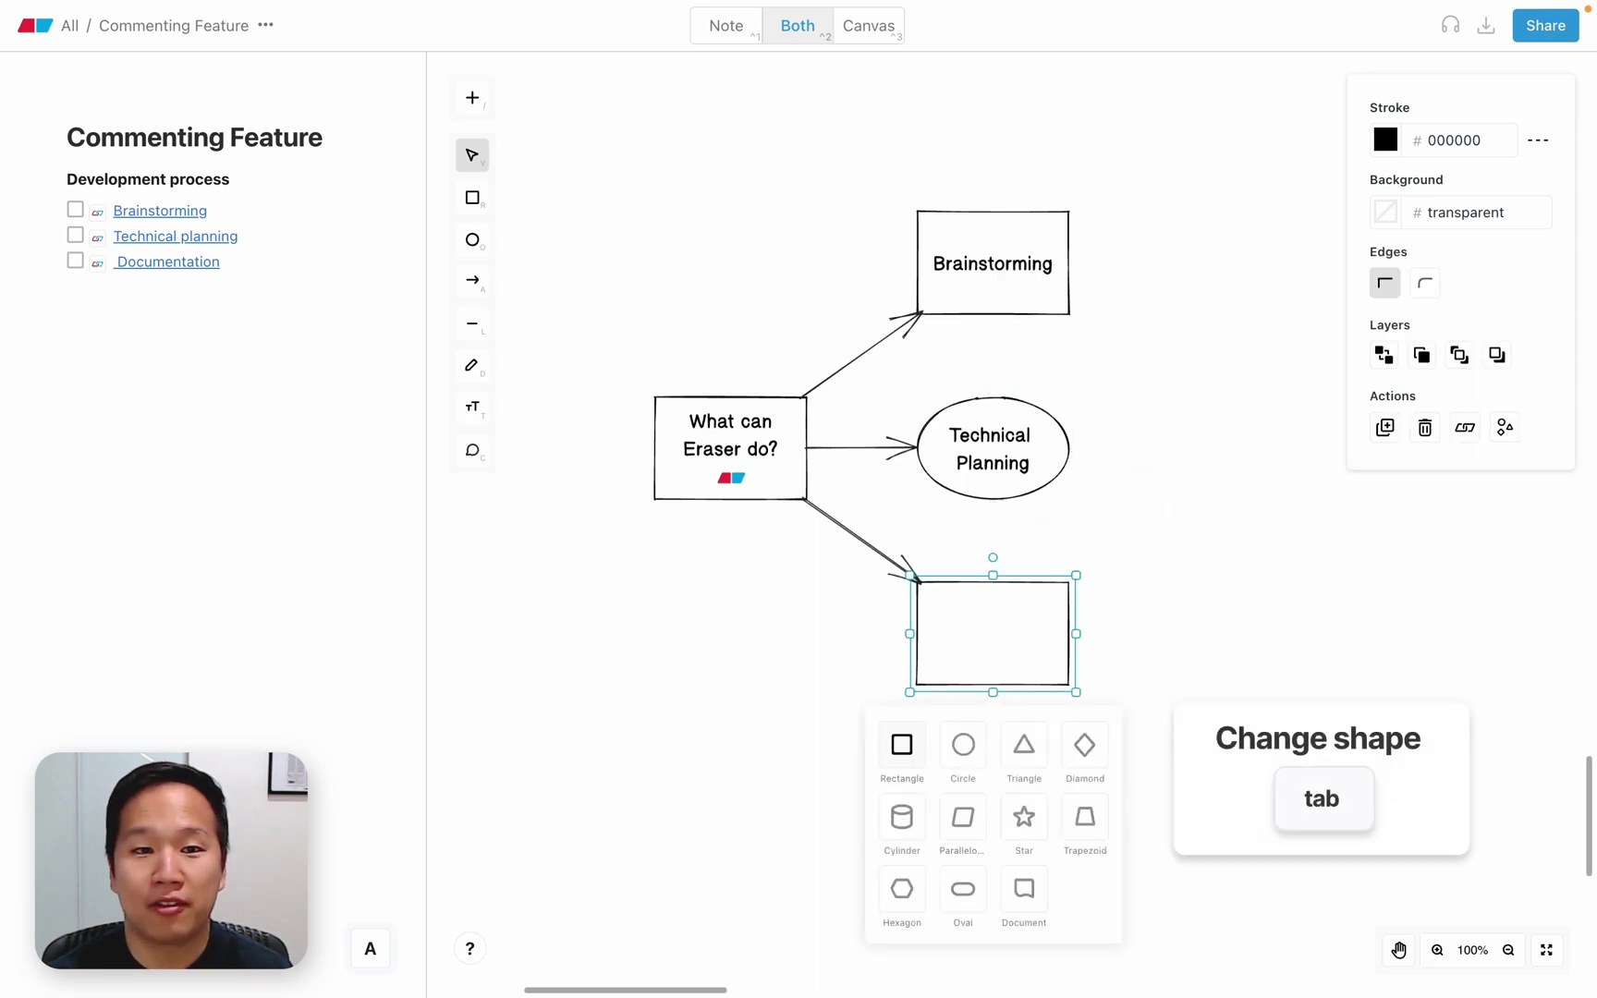
key("Return")
key("Return")
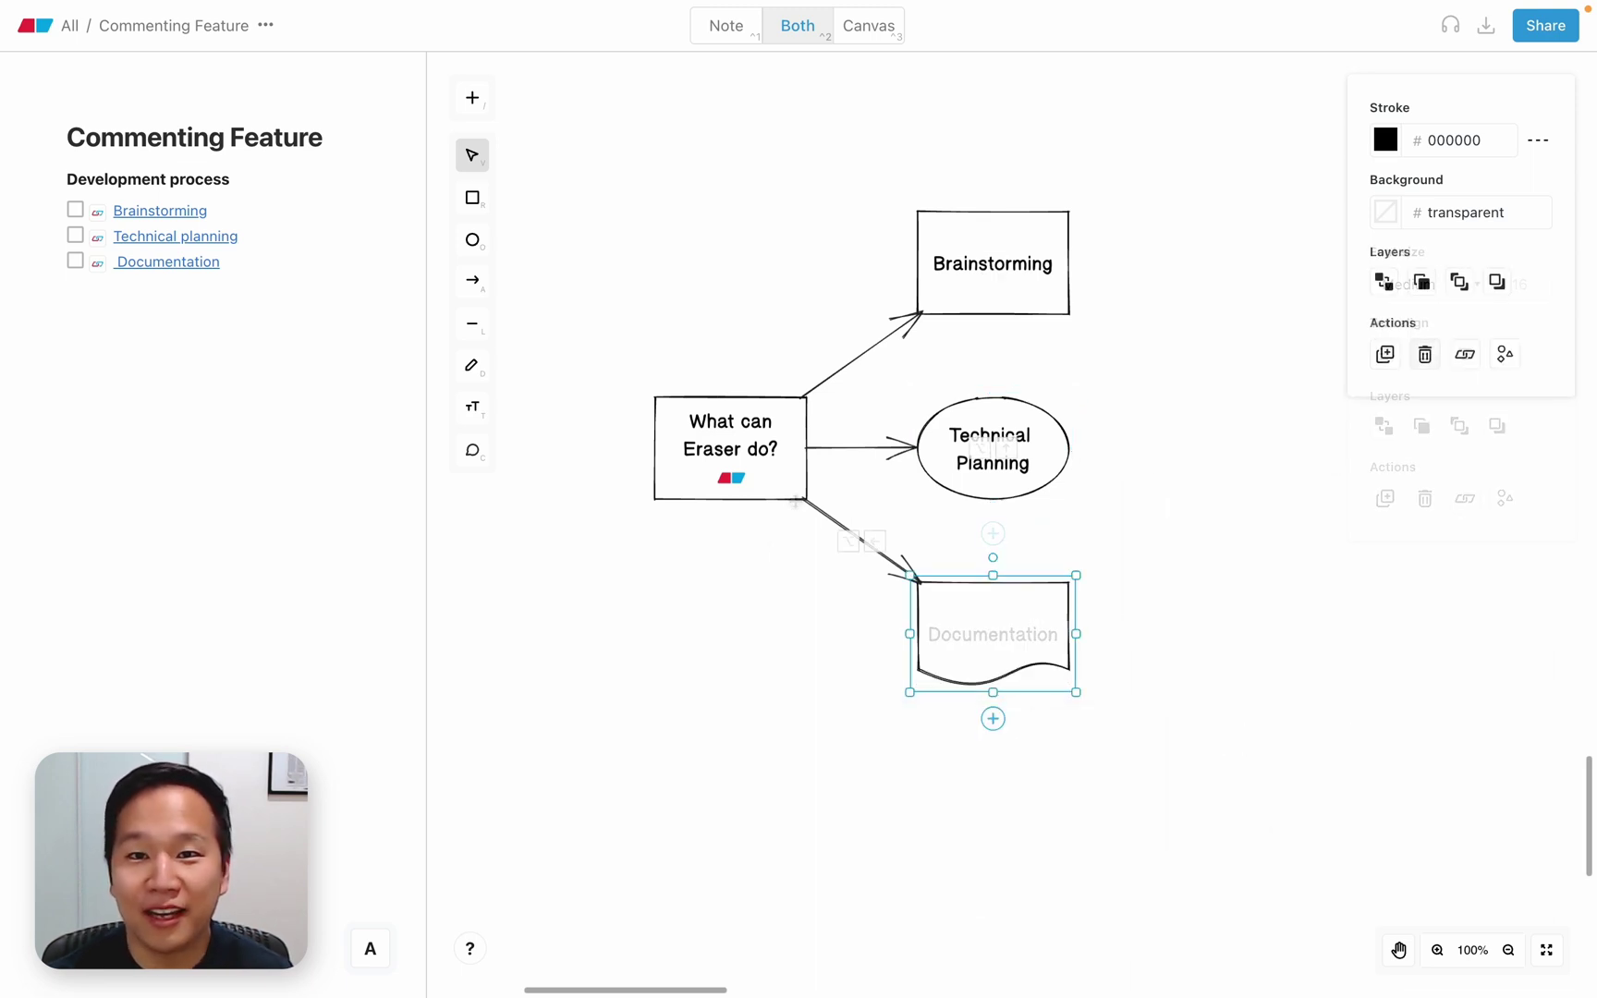
type("Documentation")
left_click(749, 571)
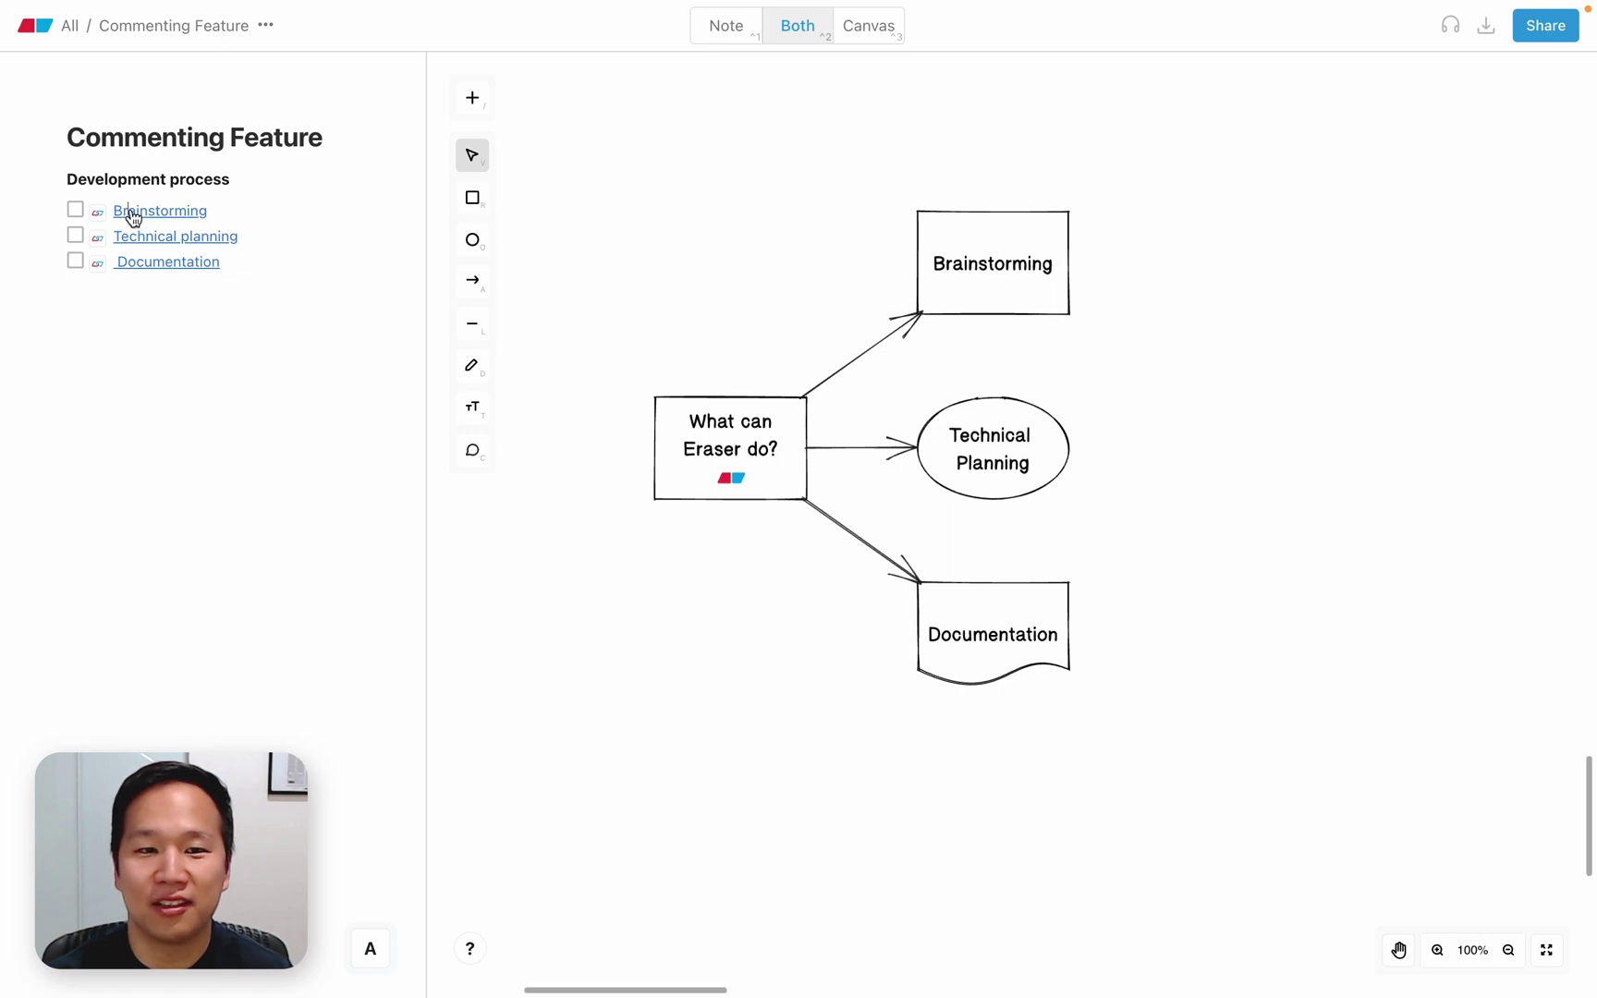
Step: Insert an S3 logo and place it above the EKS box
left_click(470, 102)
type("s3")
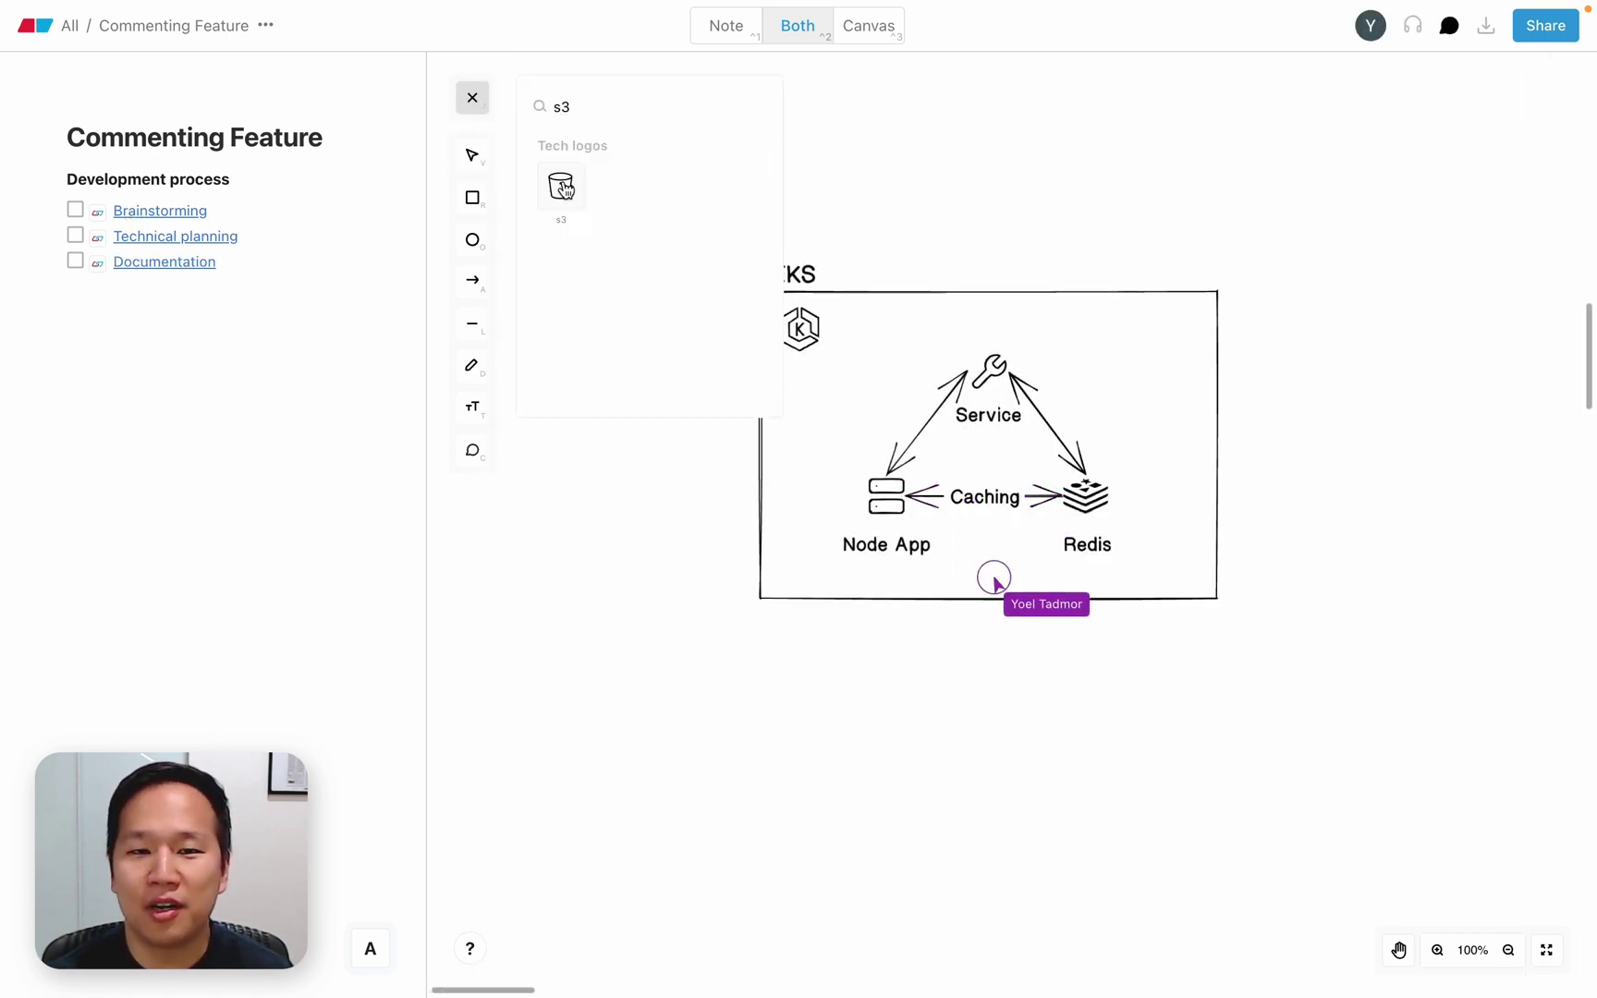
left_click(562, 188)
left_click_drag(998, 464, 998, 214)
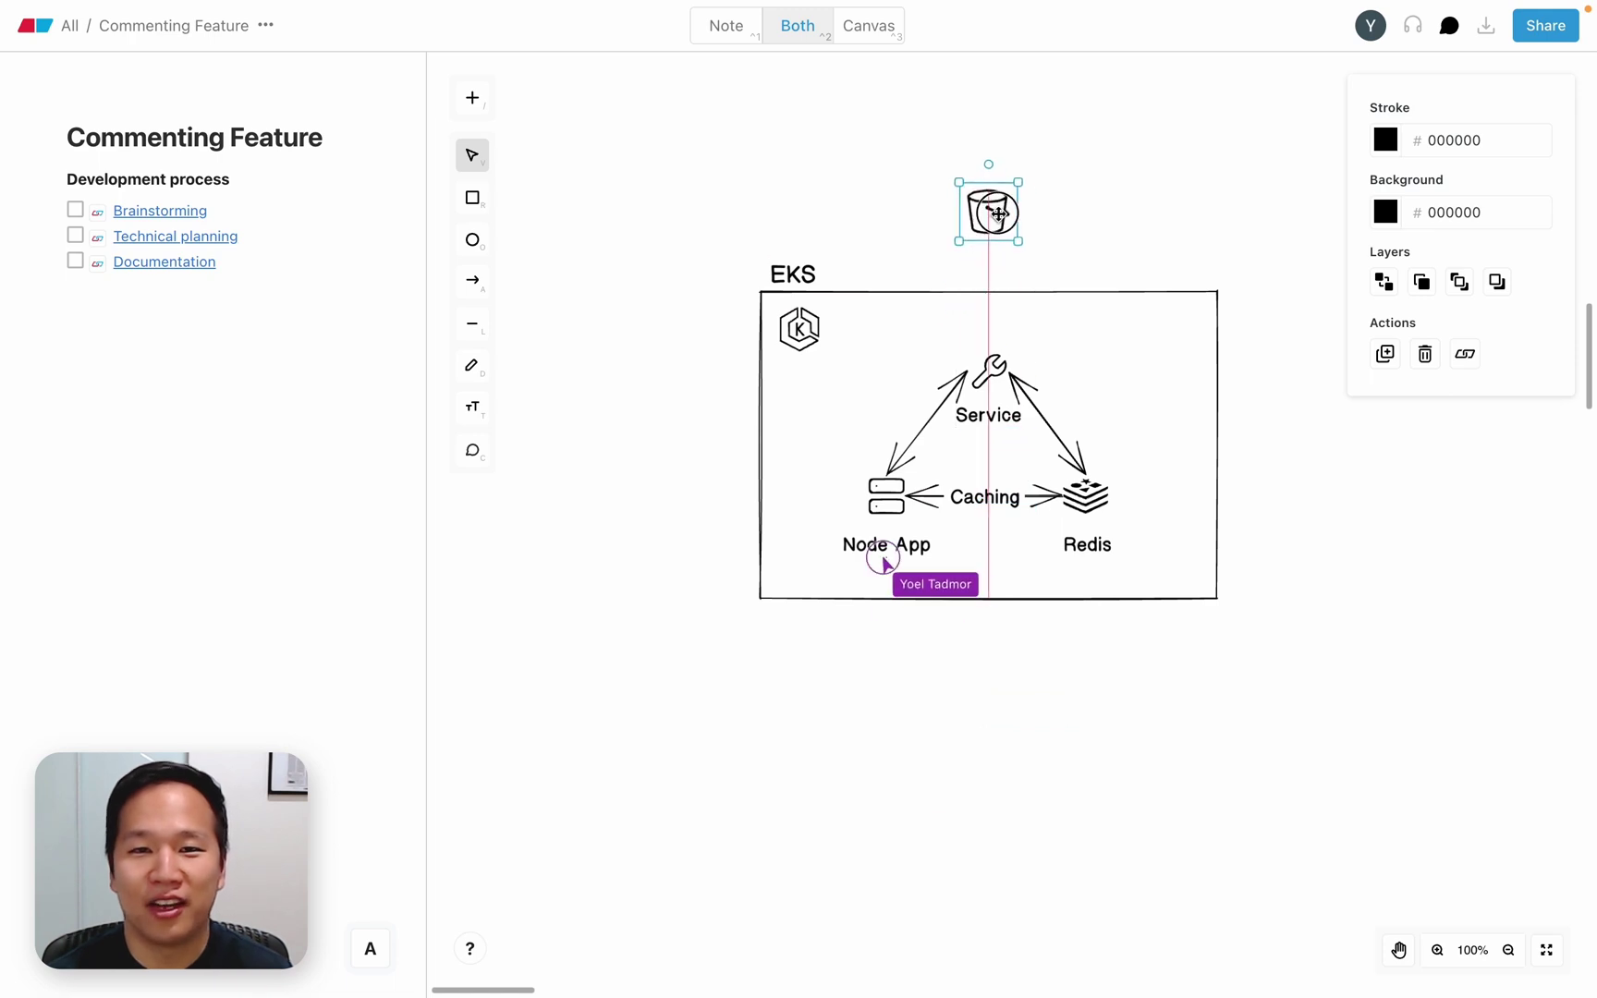
Step: Insert an EC2 logo left of the EKS box and connect it to Node App with an arrow
left_click(470, 97)
type("ec2")
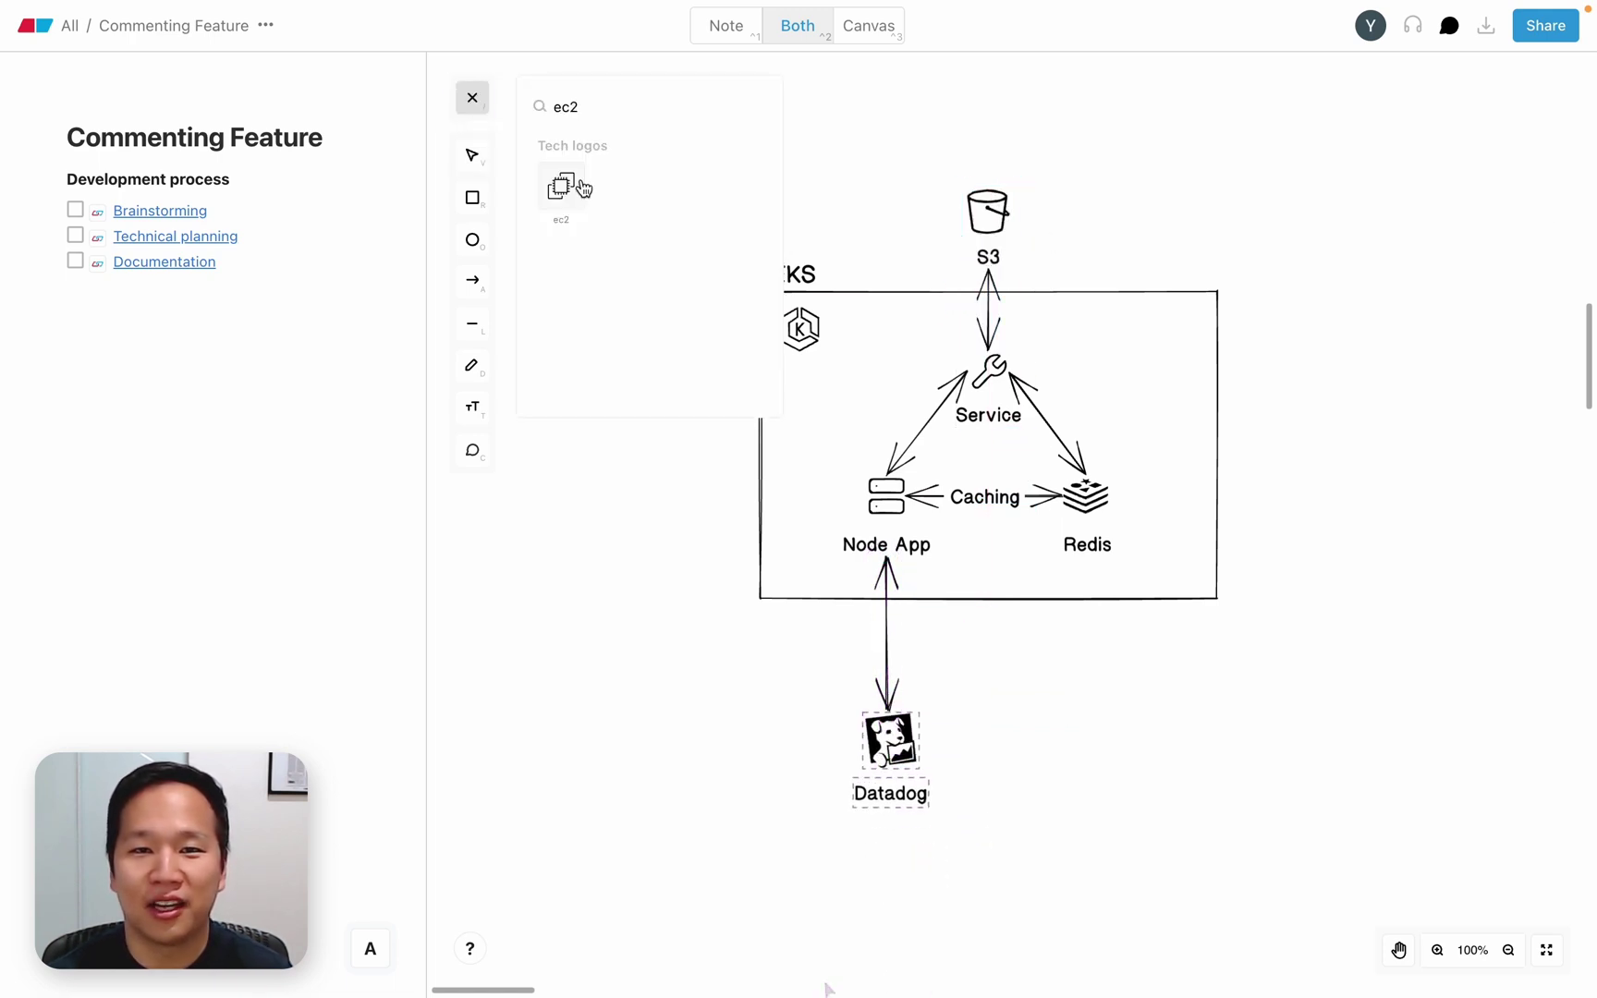
left_click(562, 187)
left_click_drag(1008, 468, 684, 496)
key("a")
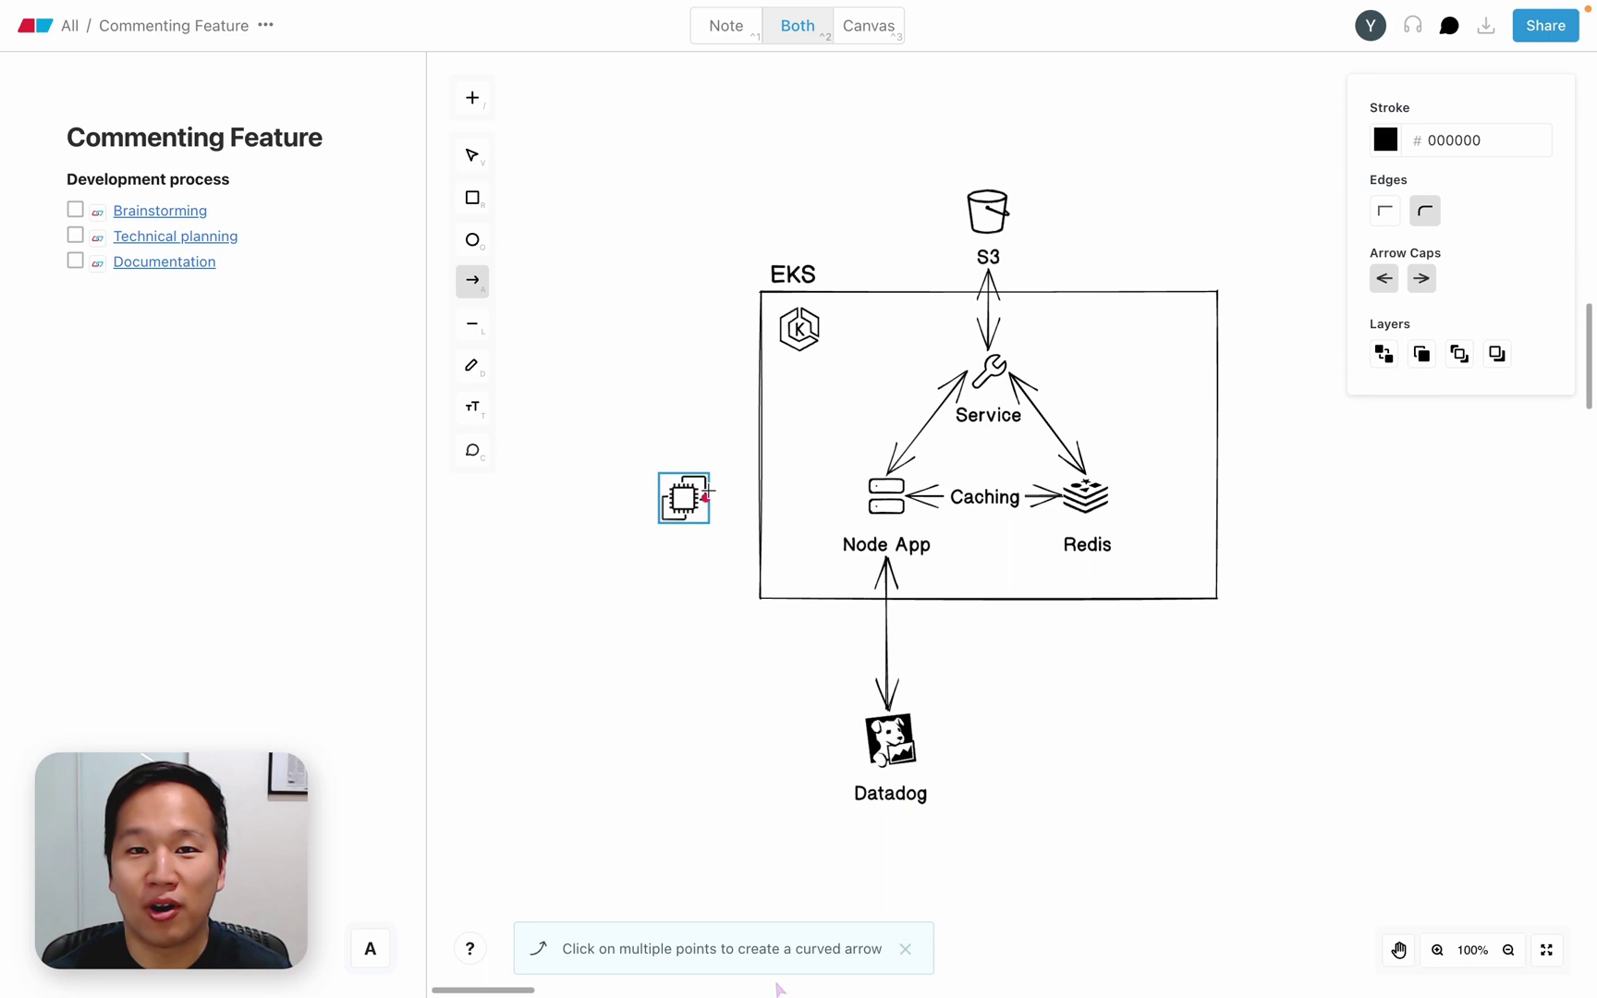
left_click(706, 497)
double_click(867, 497)
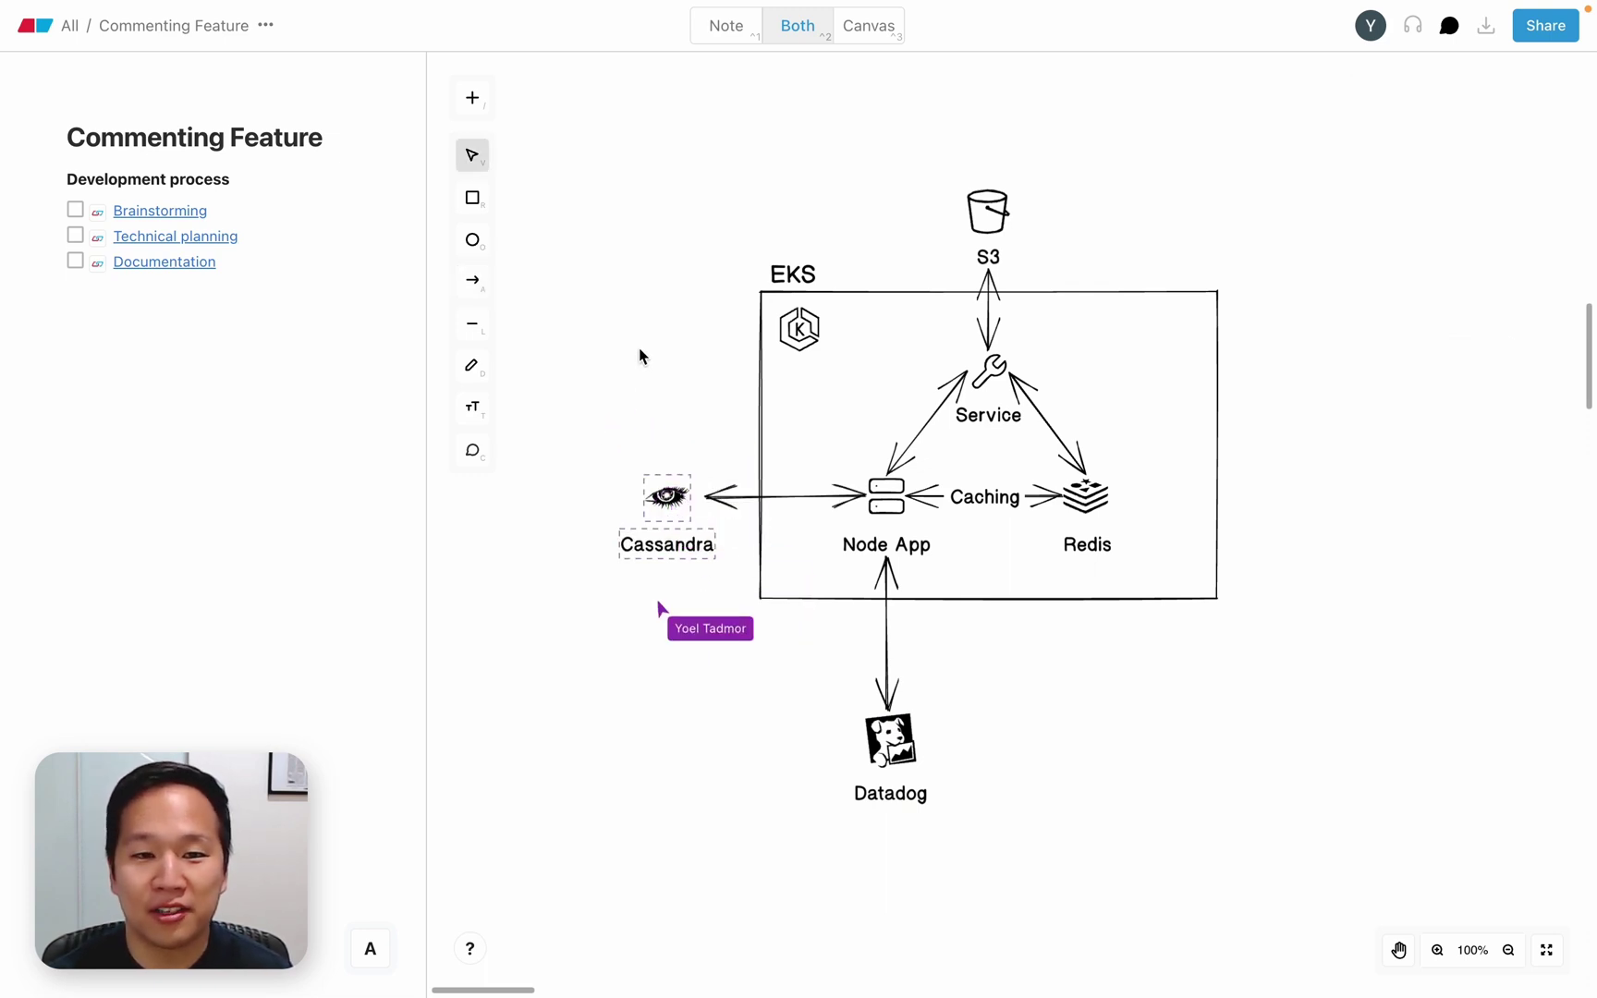
Step: Mark Brainstorming as done in the process checklist
left_click(75, 210)
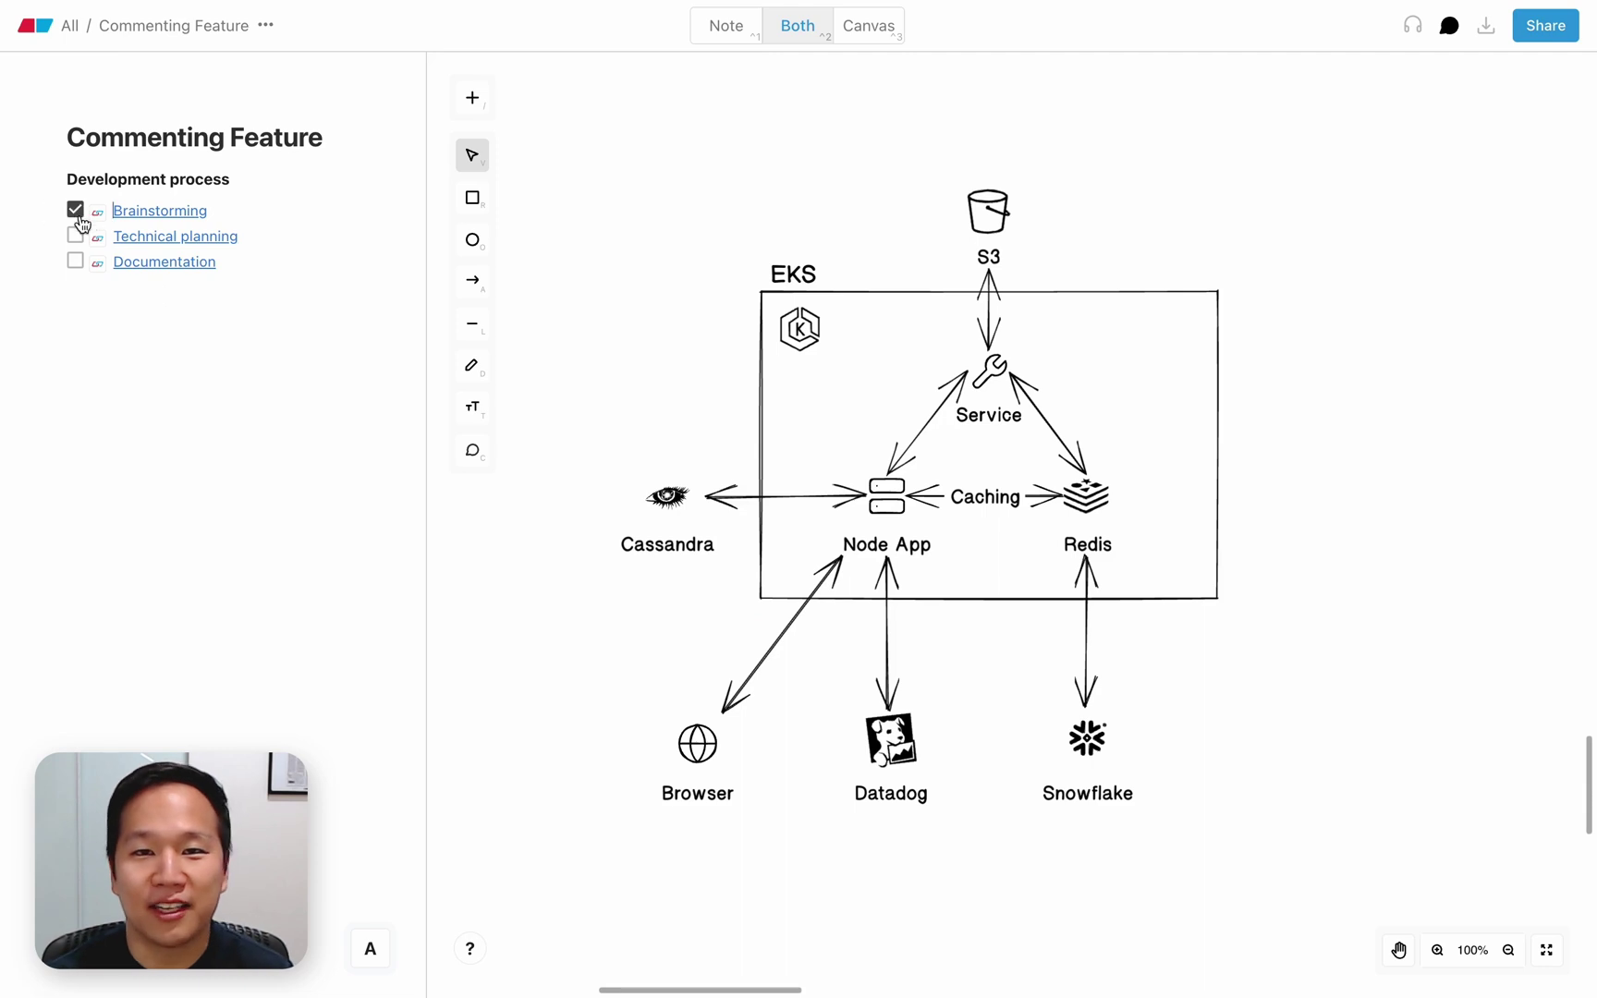
Step: Insert an Entity Relationship diagram-as-code on the Technical planning canvas
left_click(130, 237)
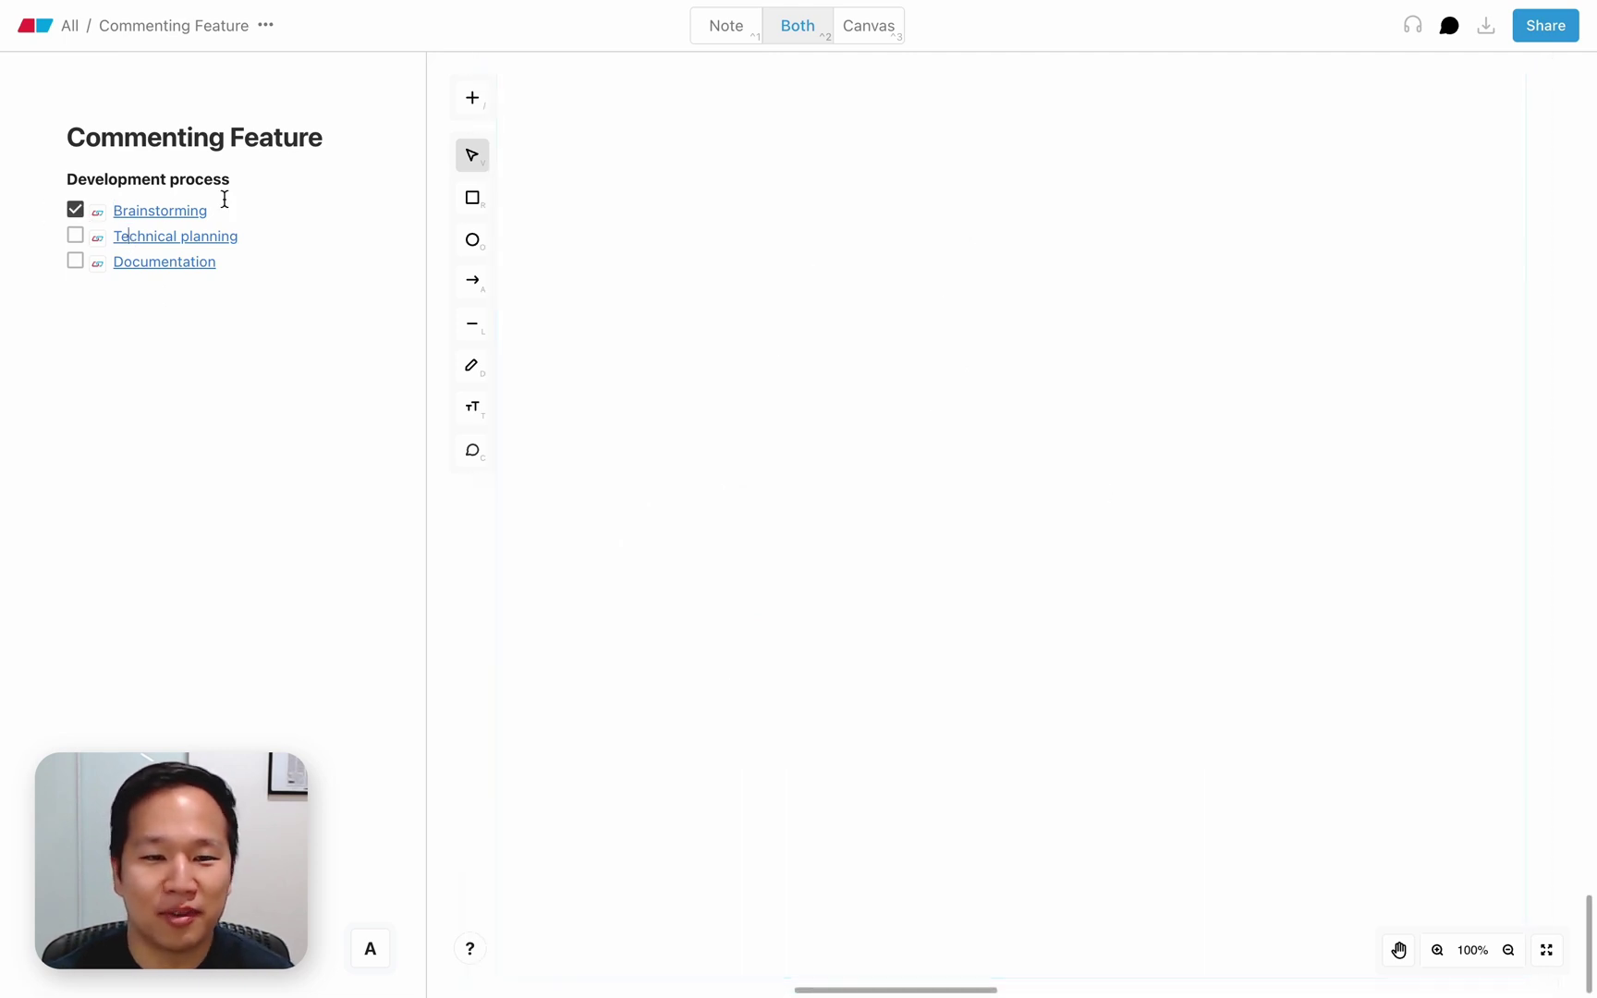
left_click(473, 97)
left_click(584, 211)
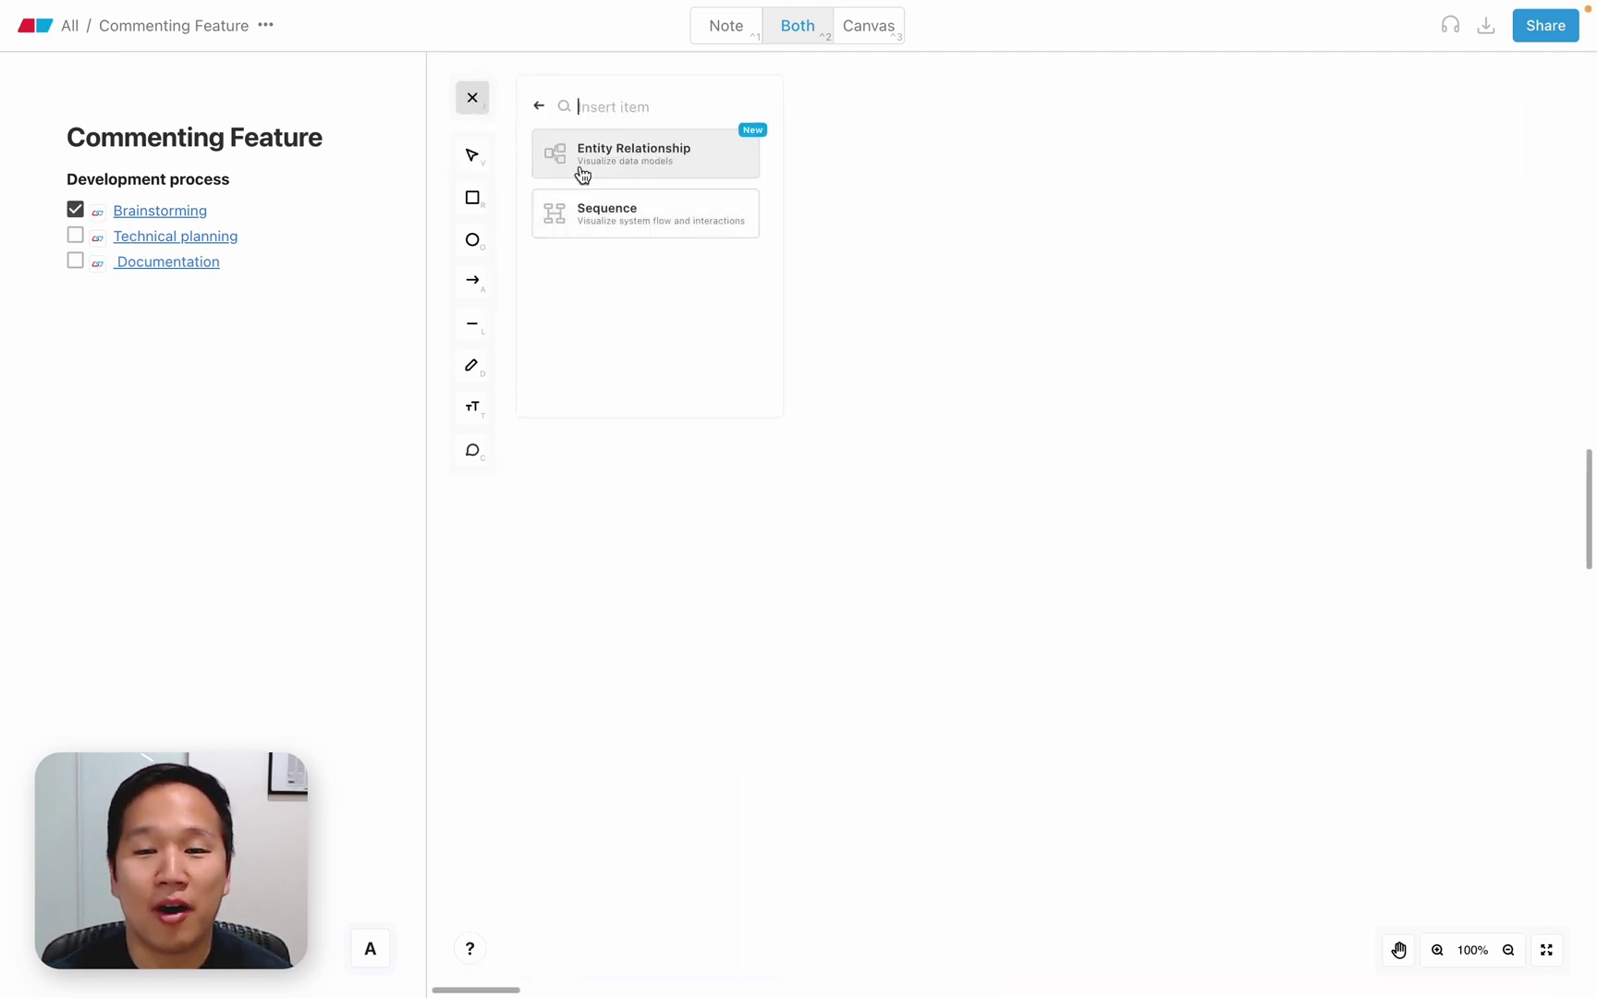
left_click(582, 167)
type("s {")
Step: Add the name string field lines to the teams table
key("Return")
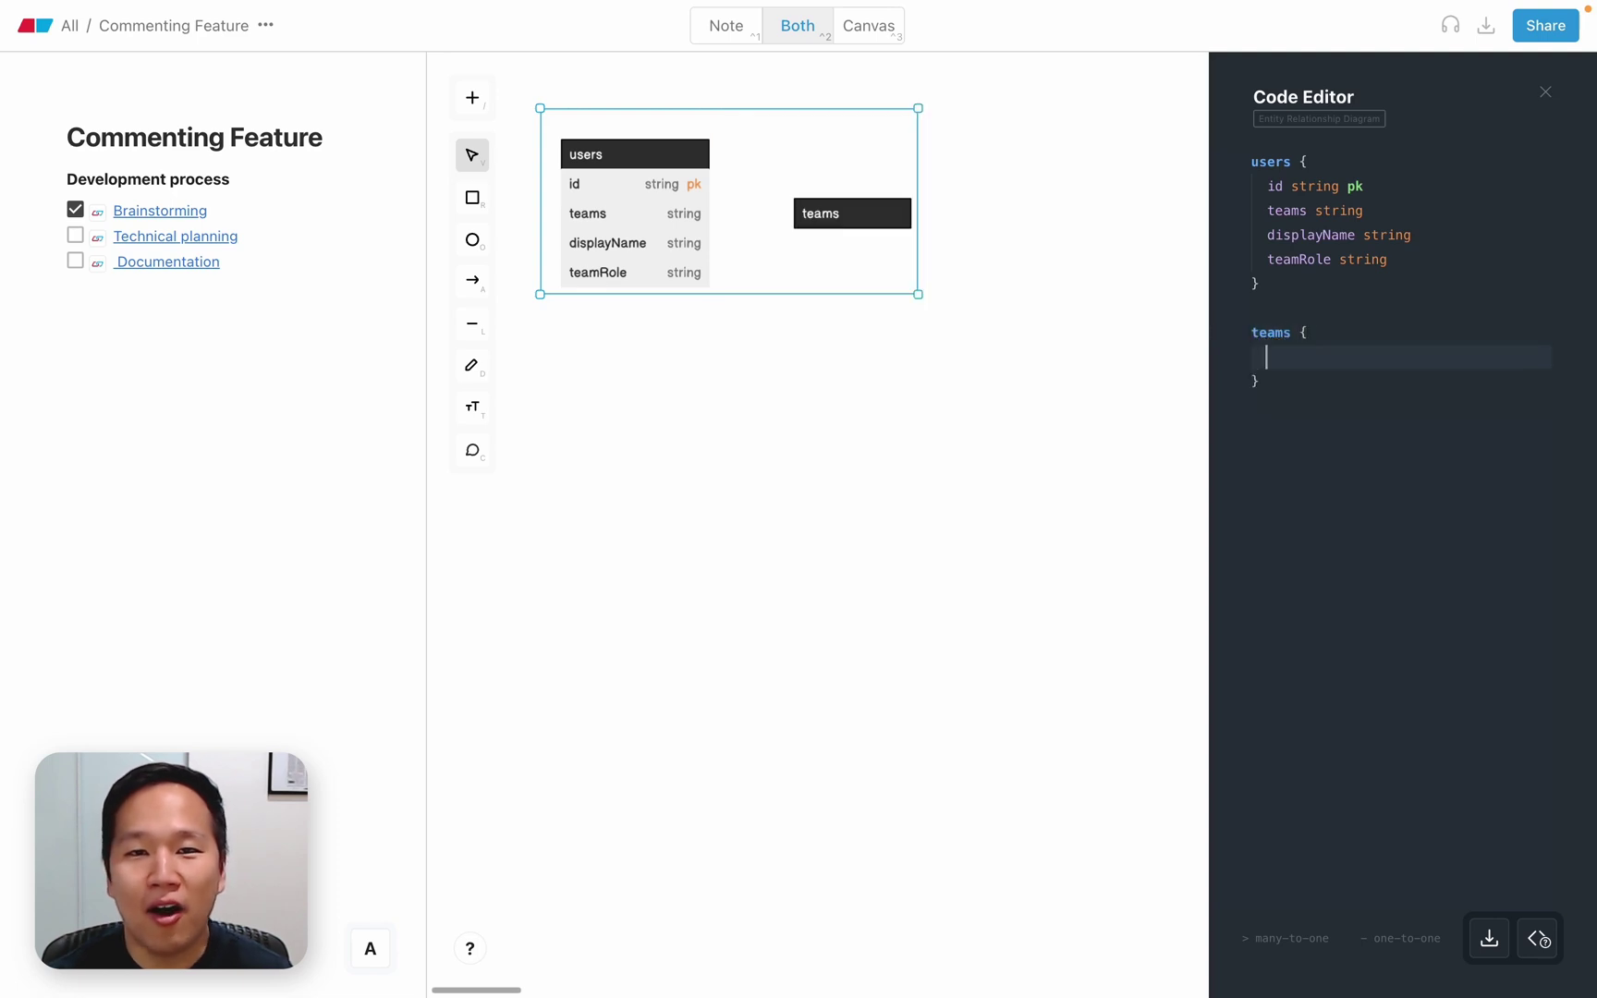
type("id string pk")
key("Return")
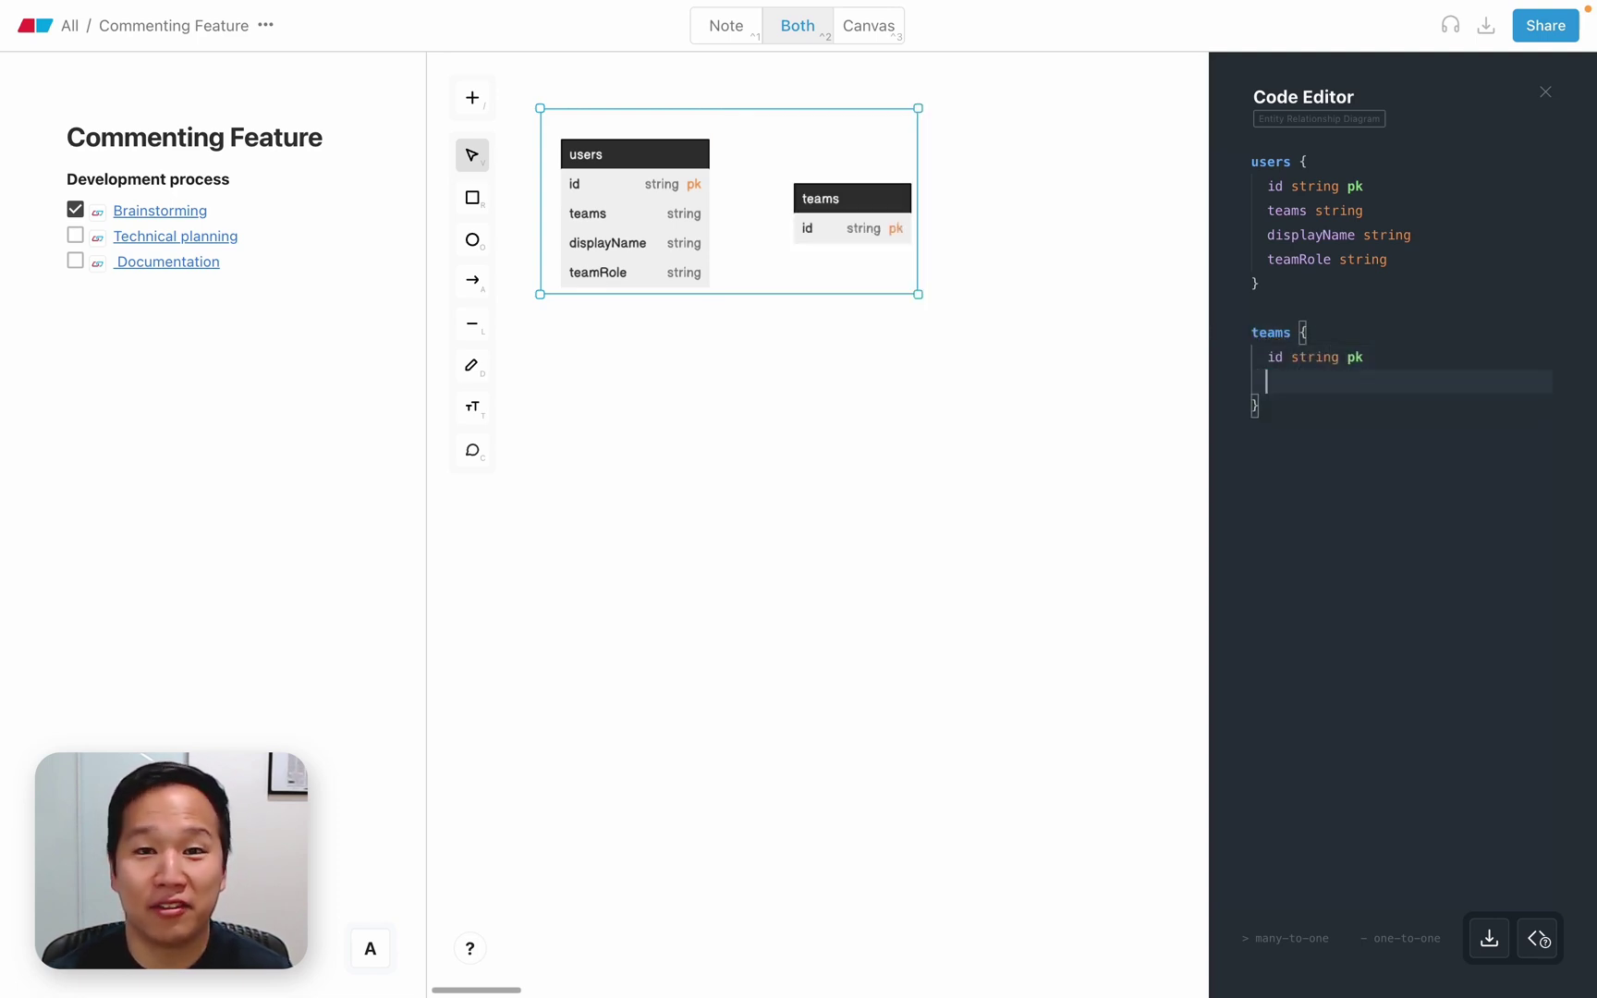
type("name string")
key("Down")
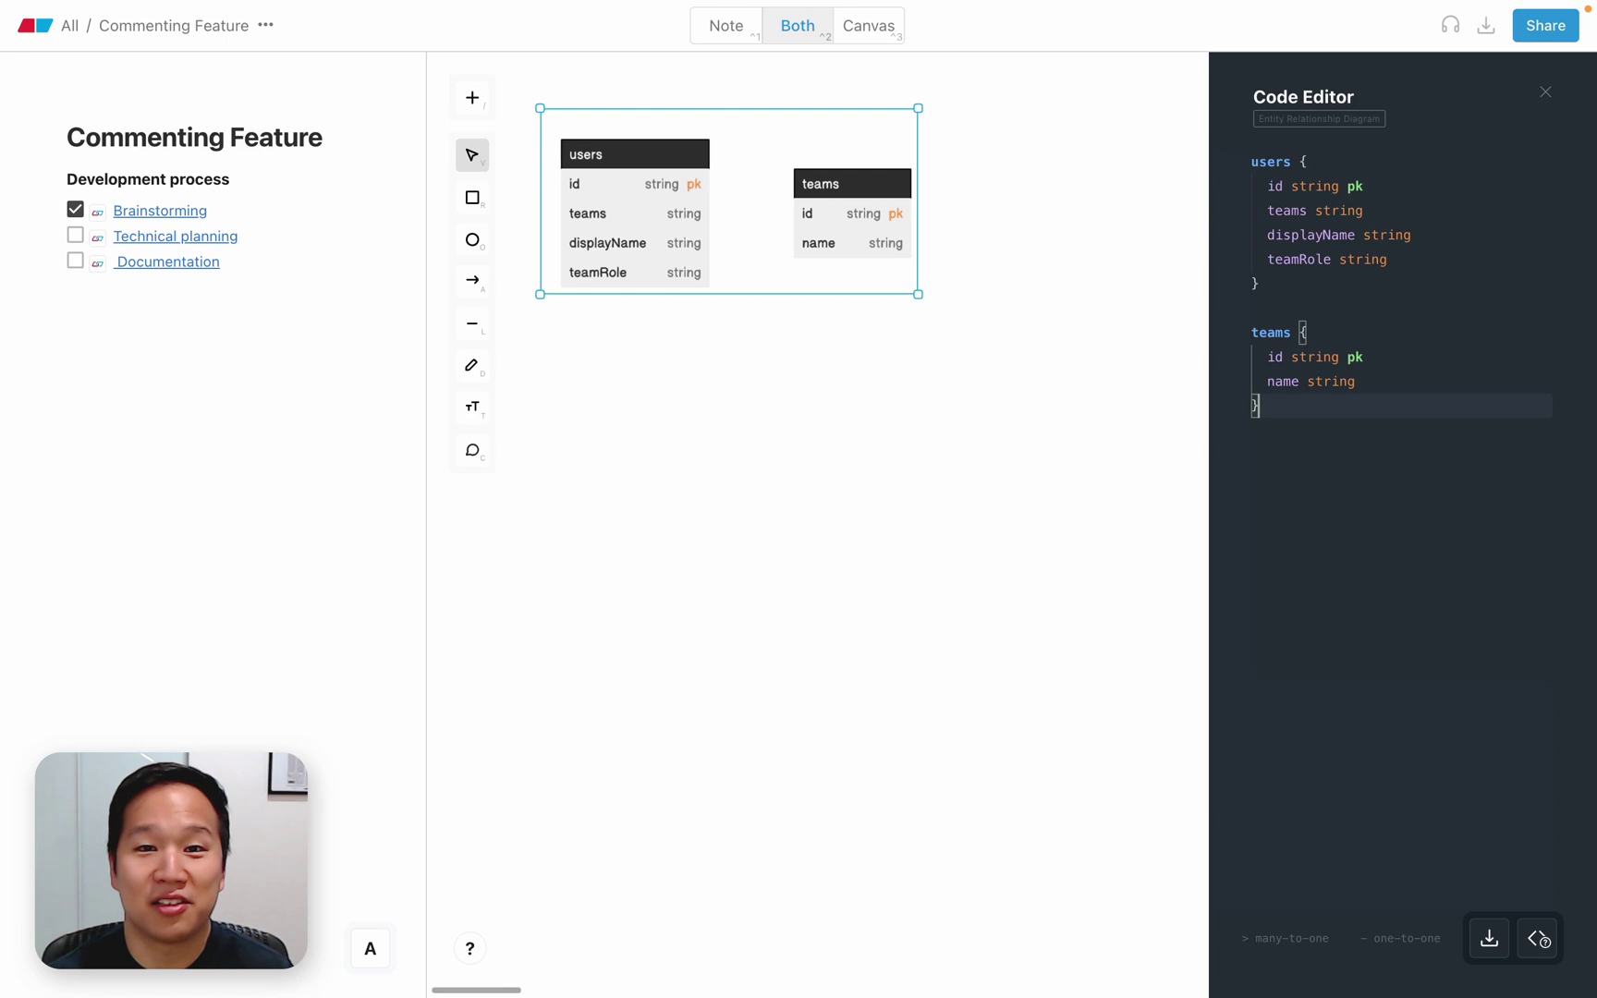
Step: Write the users.teams <> teams.id many-to-many relationship line
key("Return")
key("Return")
type("users.teams")
key("Down")
key("Down")
key("Return")
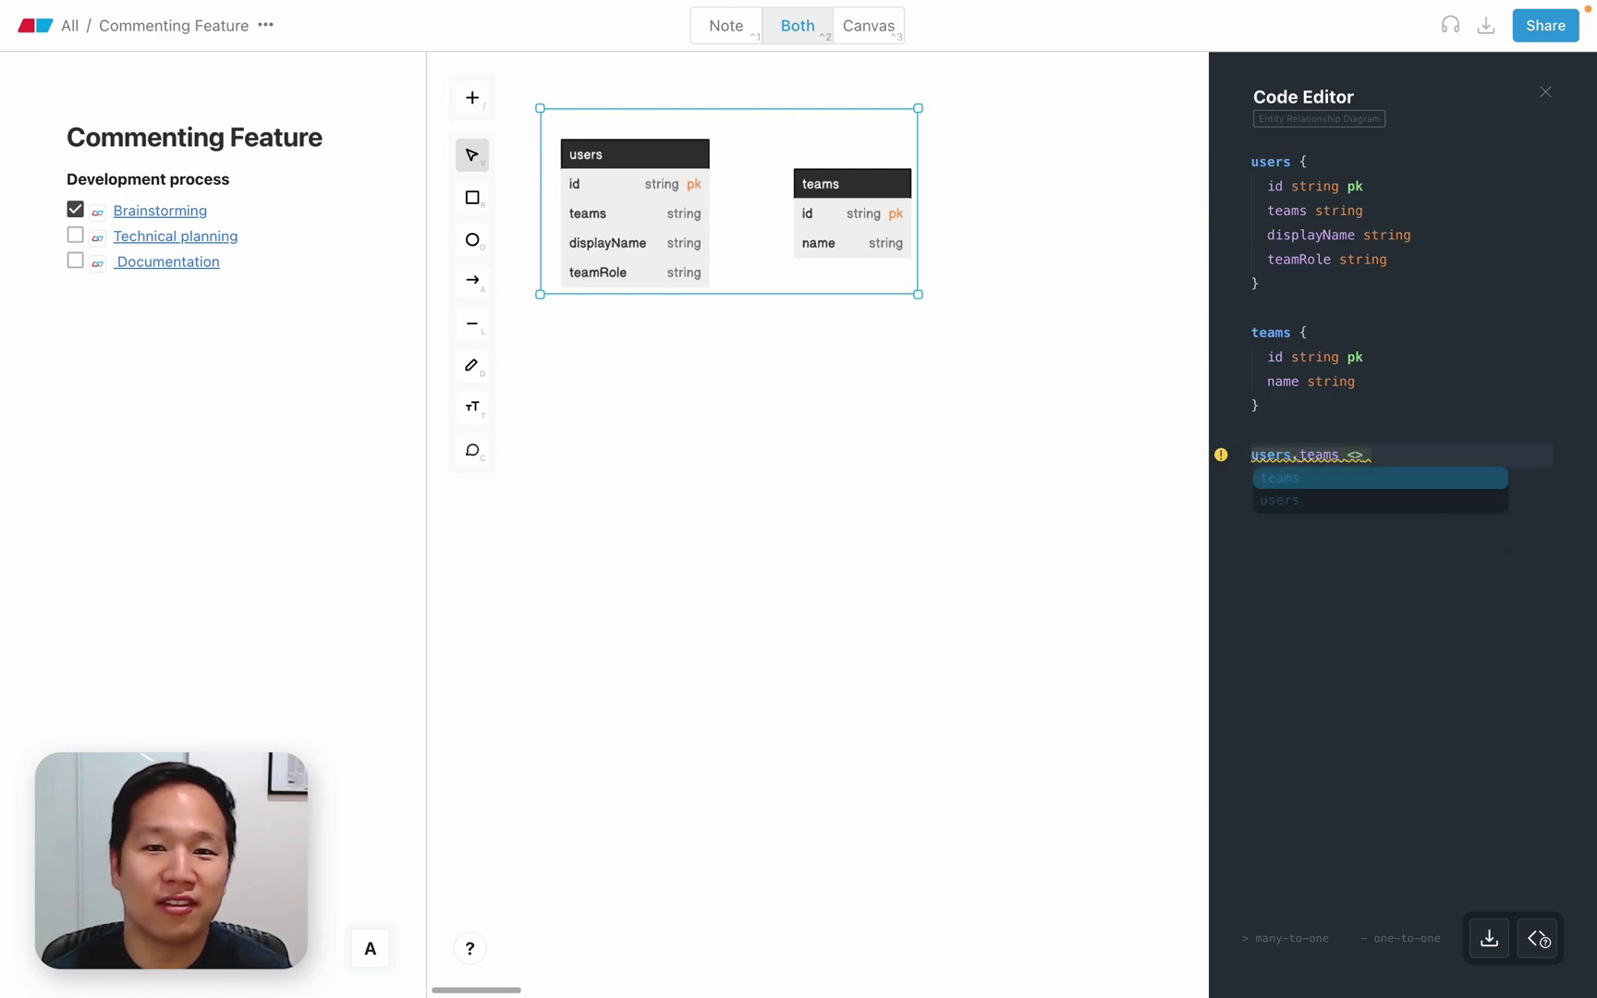
type("teams.id")
key("Return")
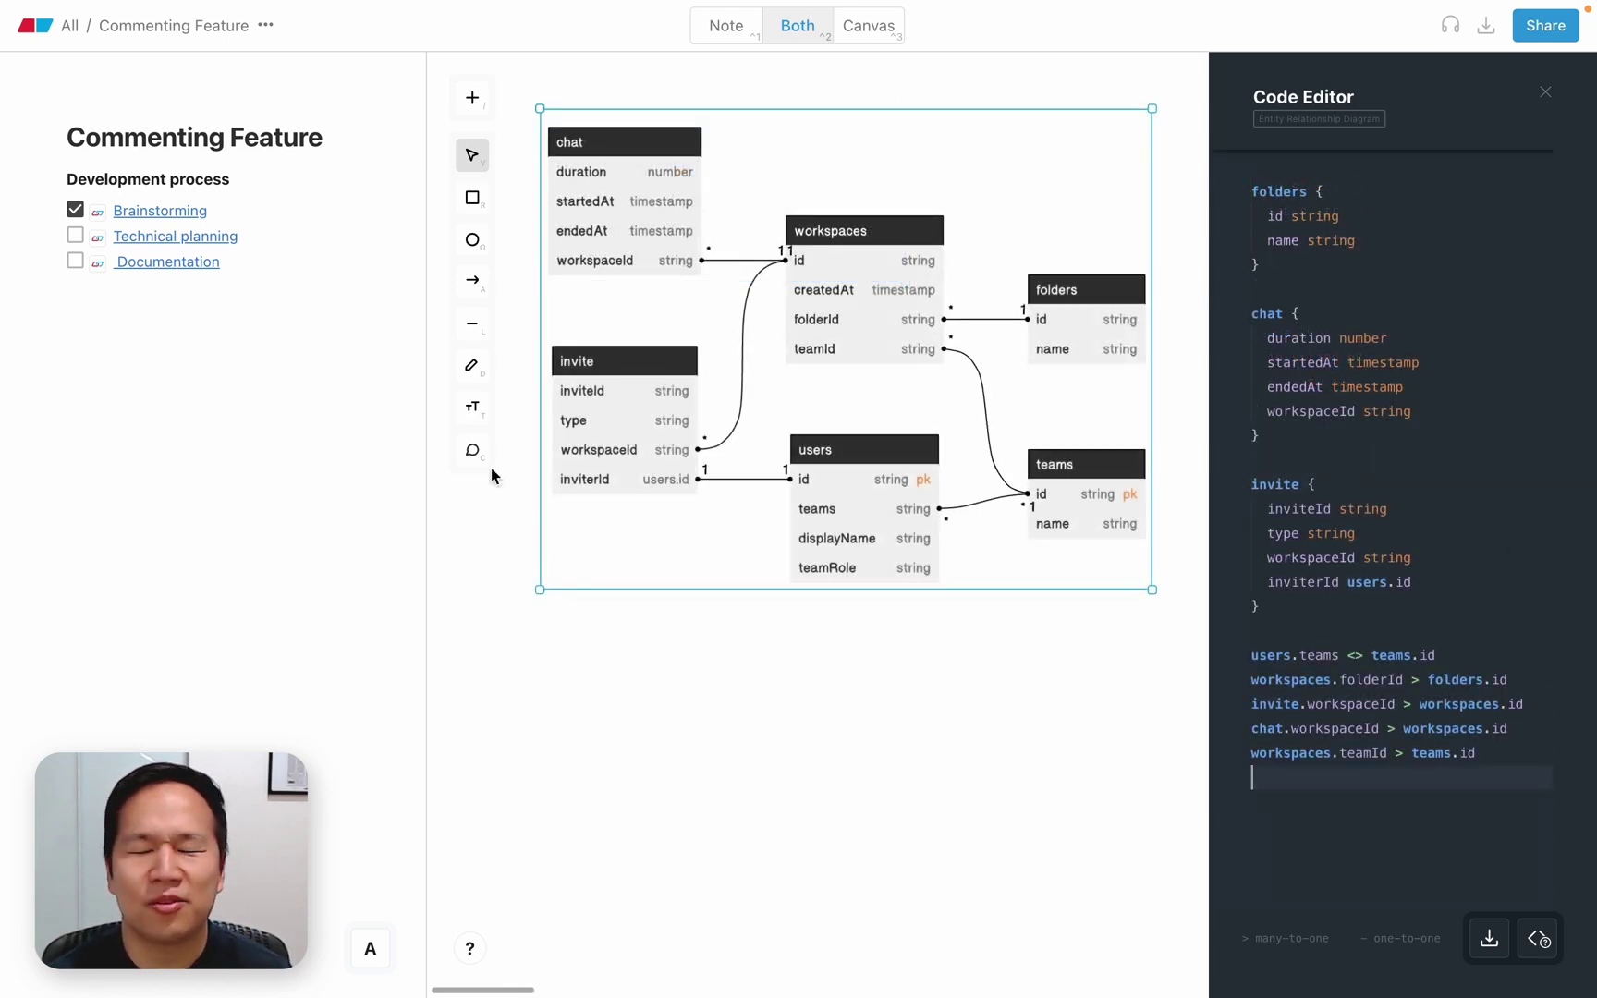
Step: Post the comment 'Add a type attribute?' on the workspaces table and tick Technical planning
left_click(473, 449)
left_click(896, 239)
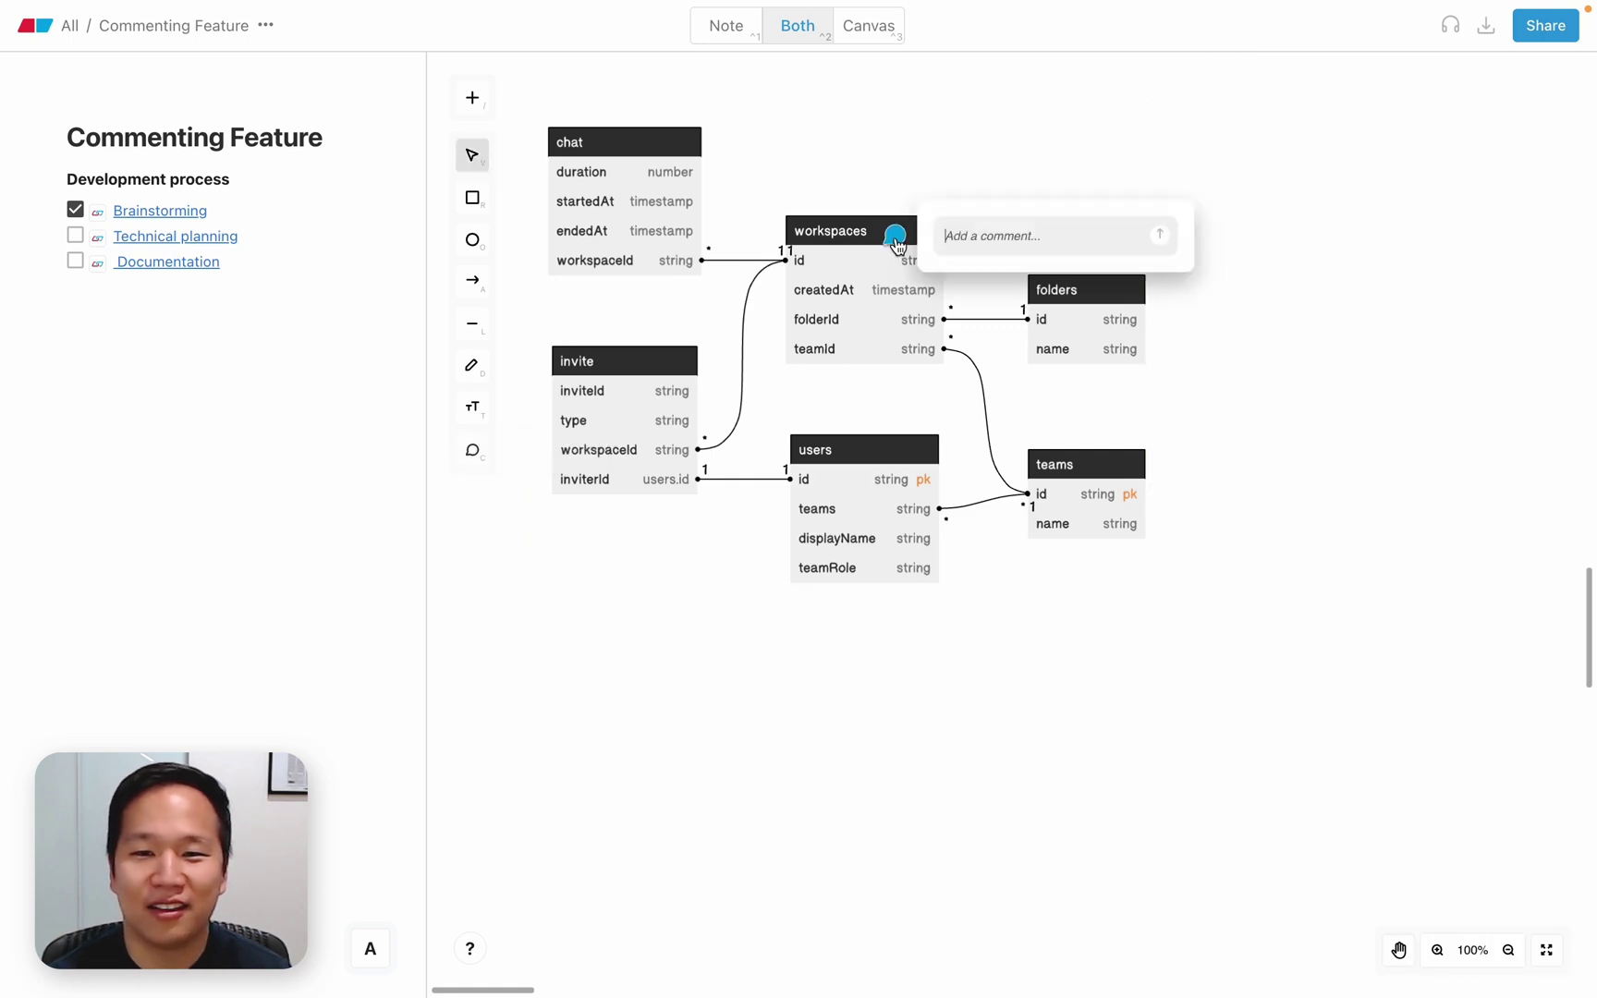
type("A")
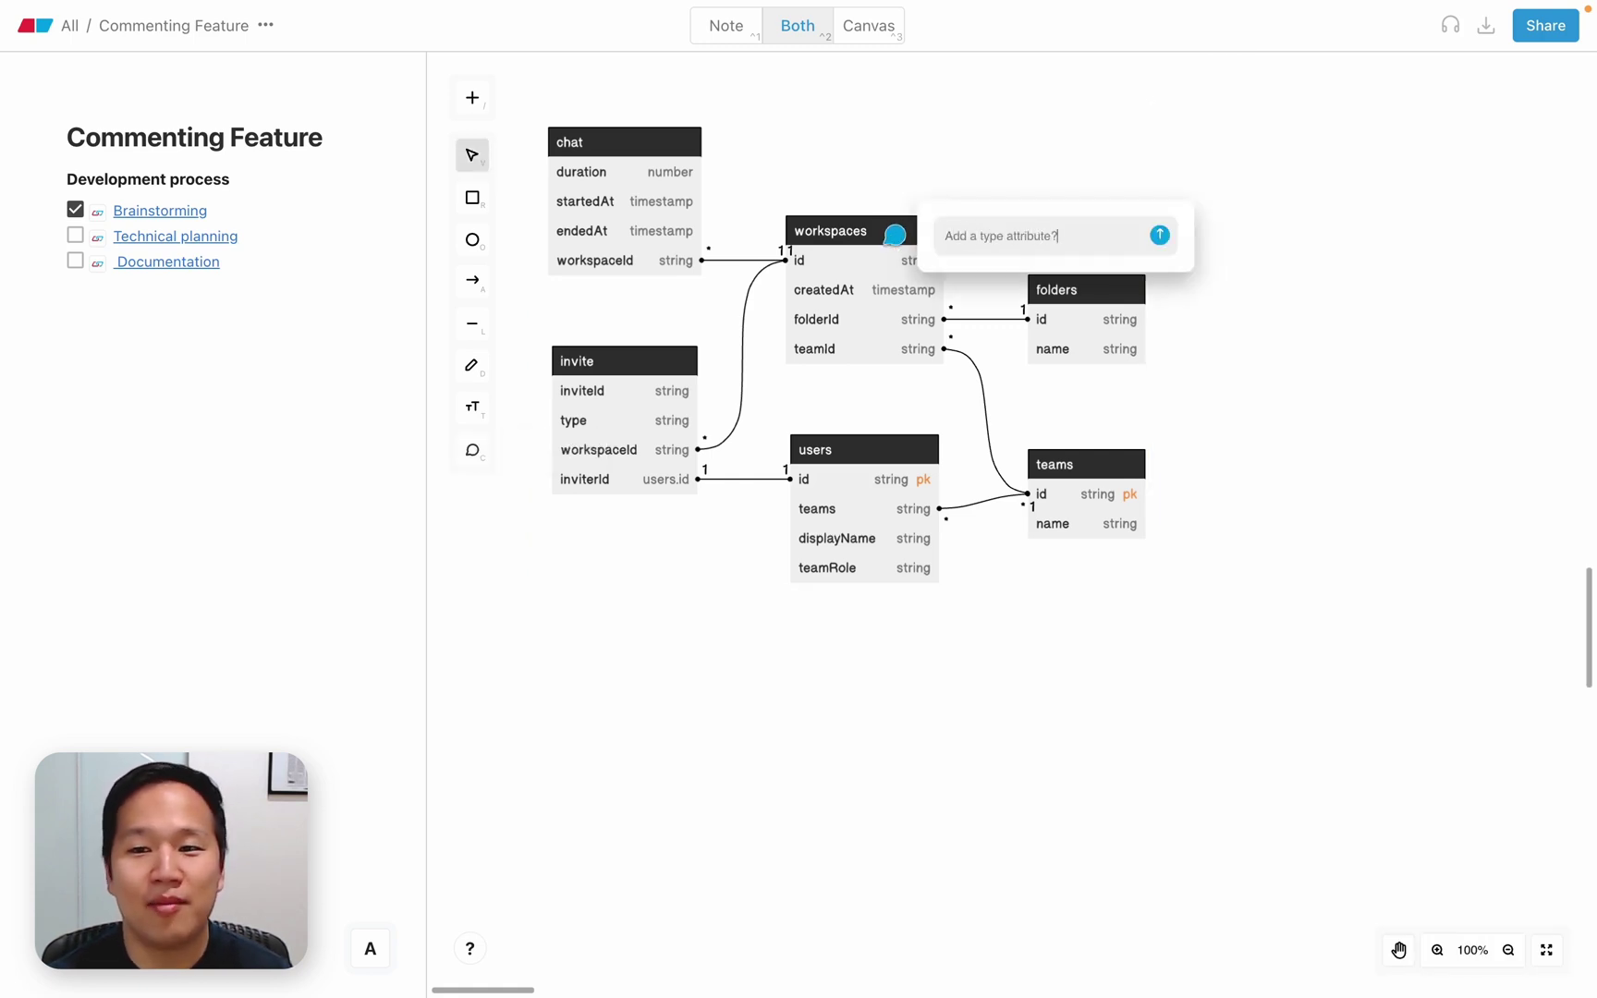
key("Return")
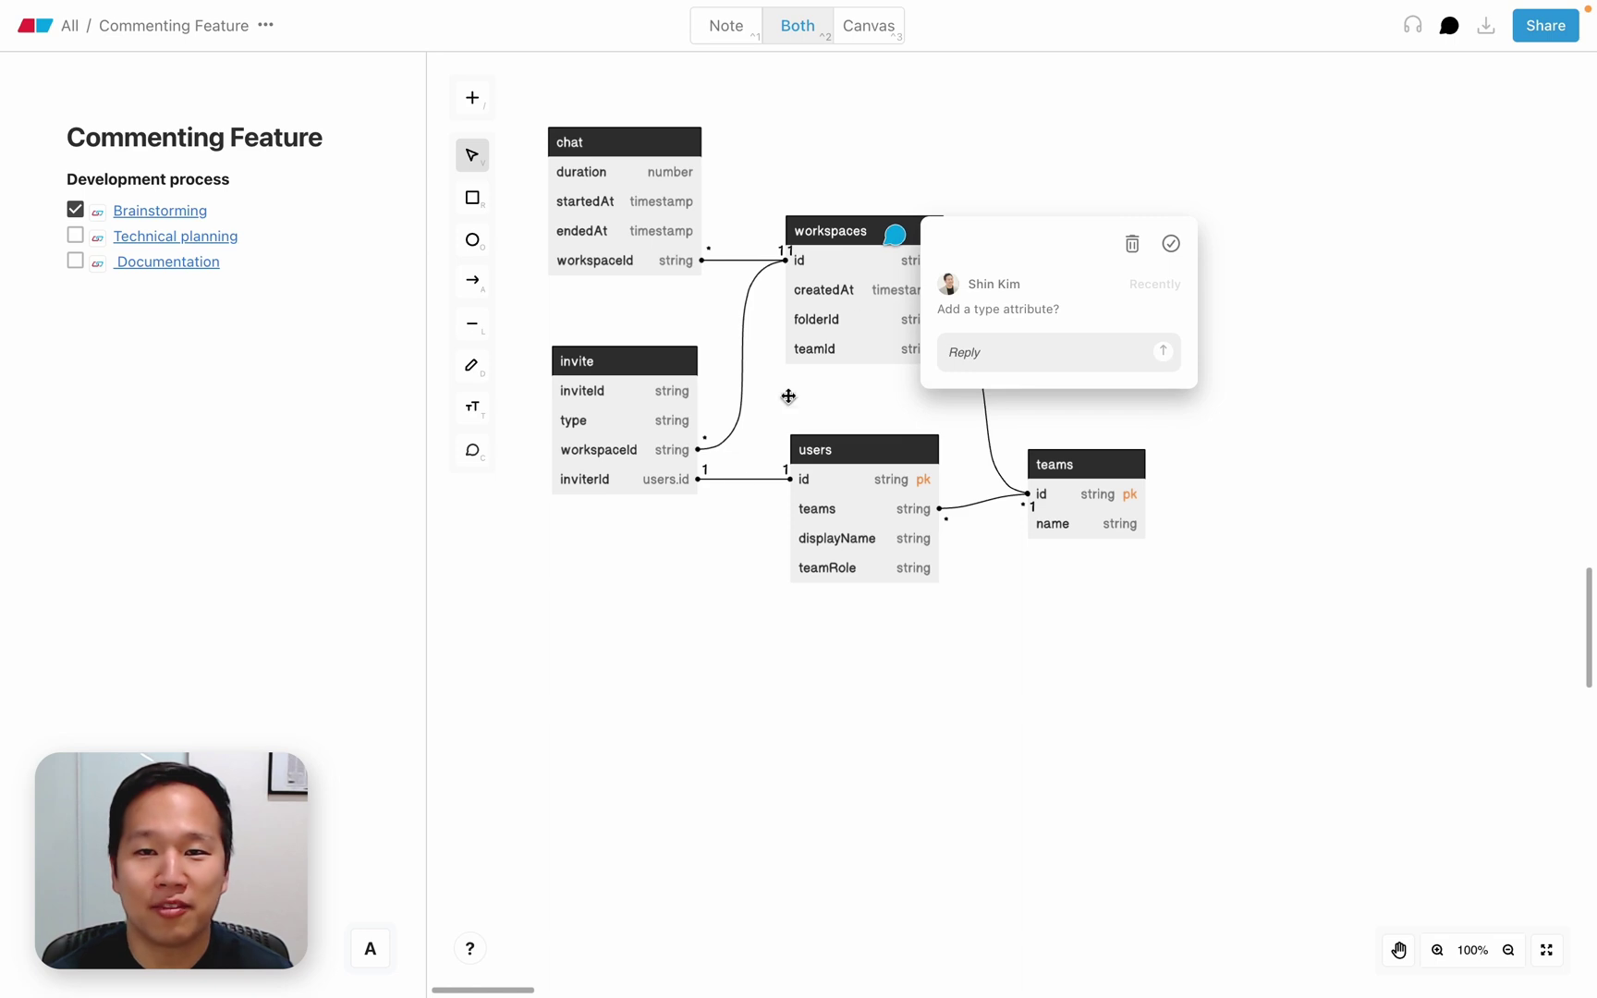
left_click(669, 619)
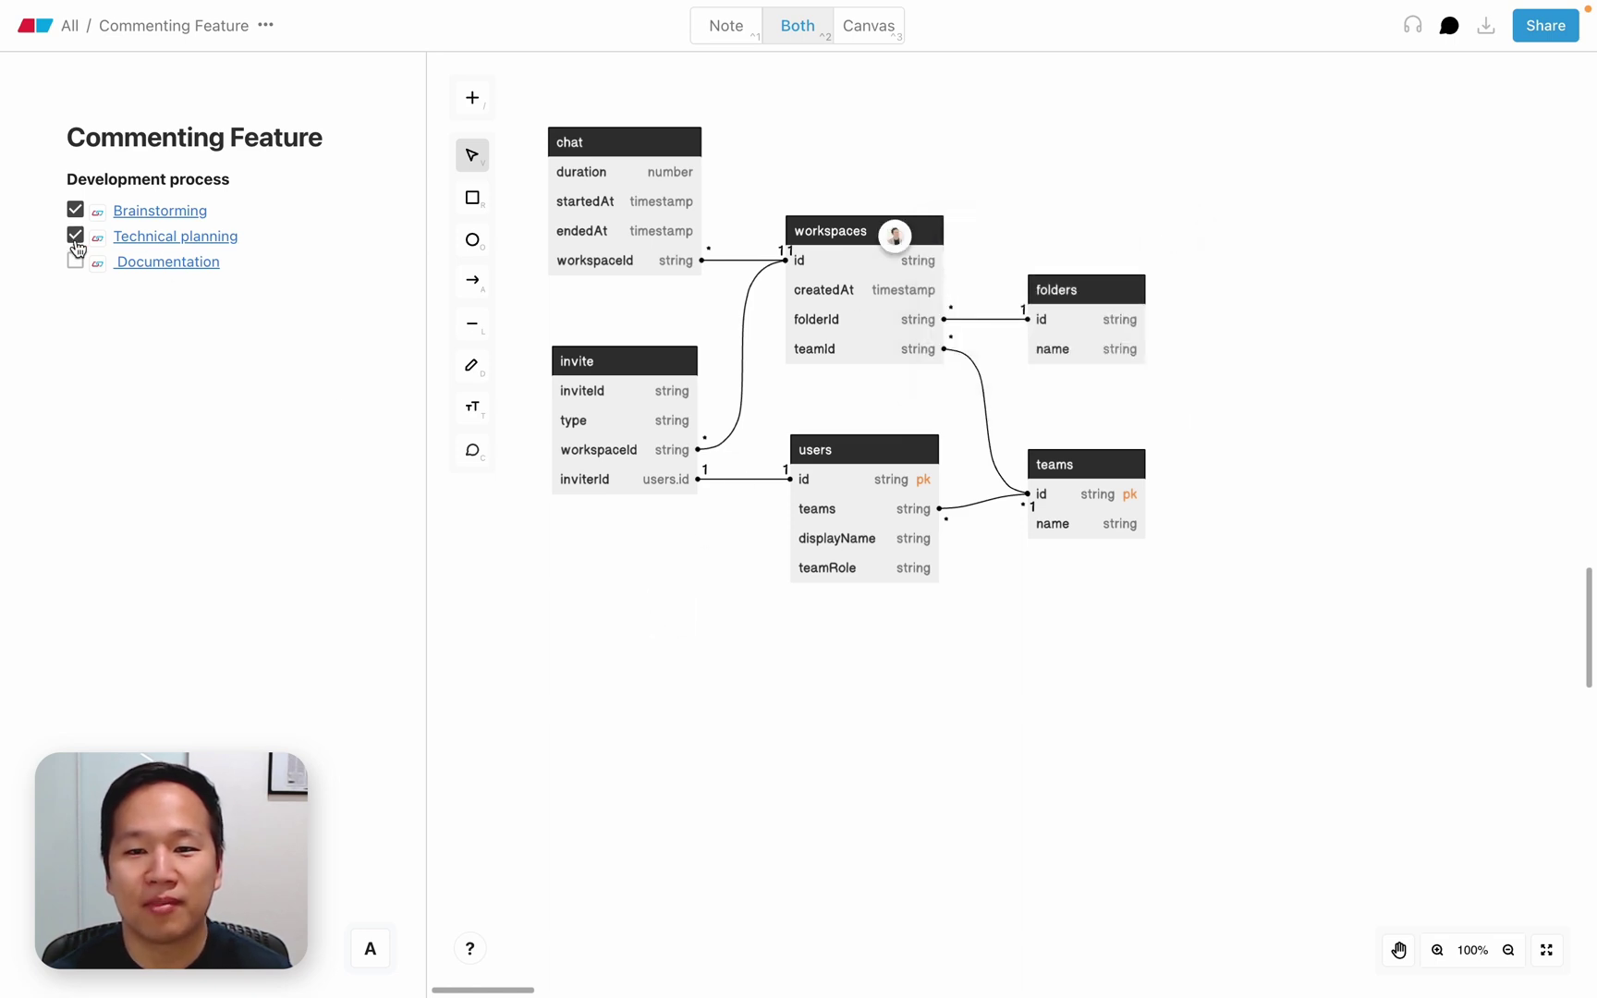
Step: Add a CommentBlot code block above CommentPlugin with an arrow from CommentPlugin up to it
left_click(140, 263)
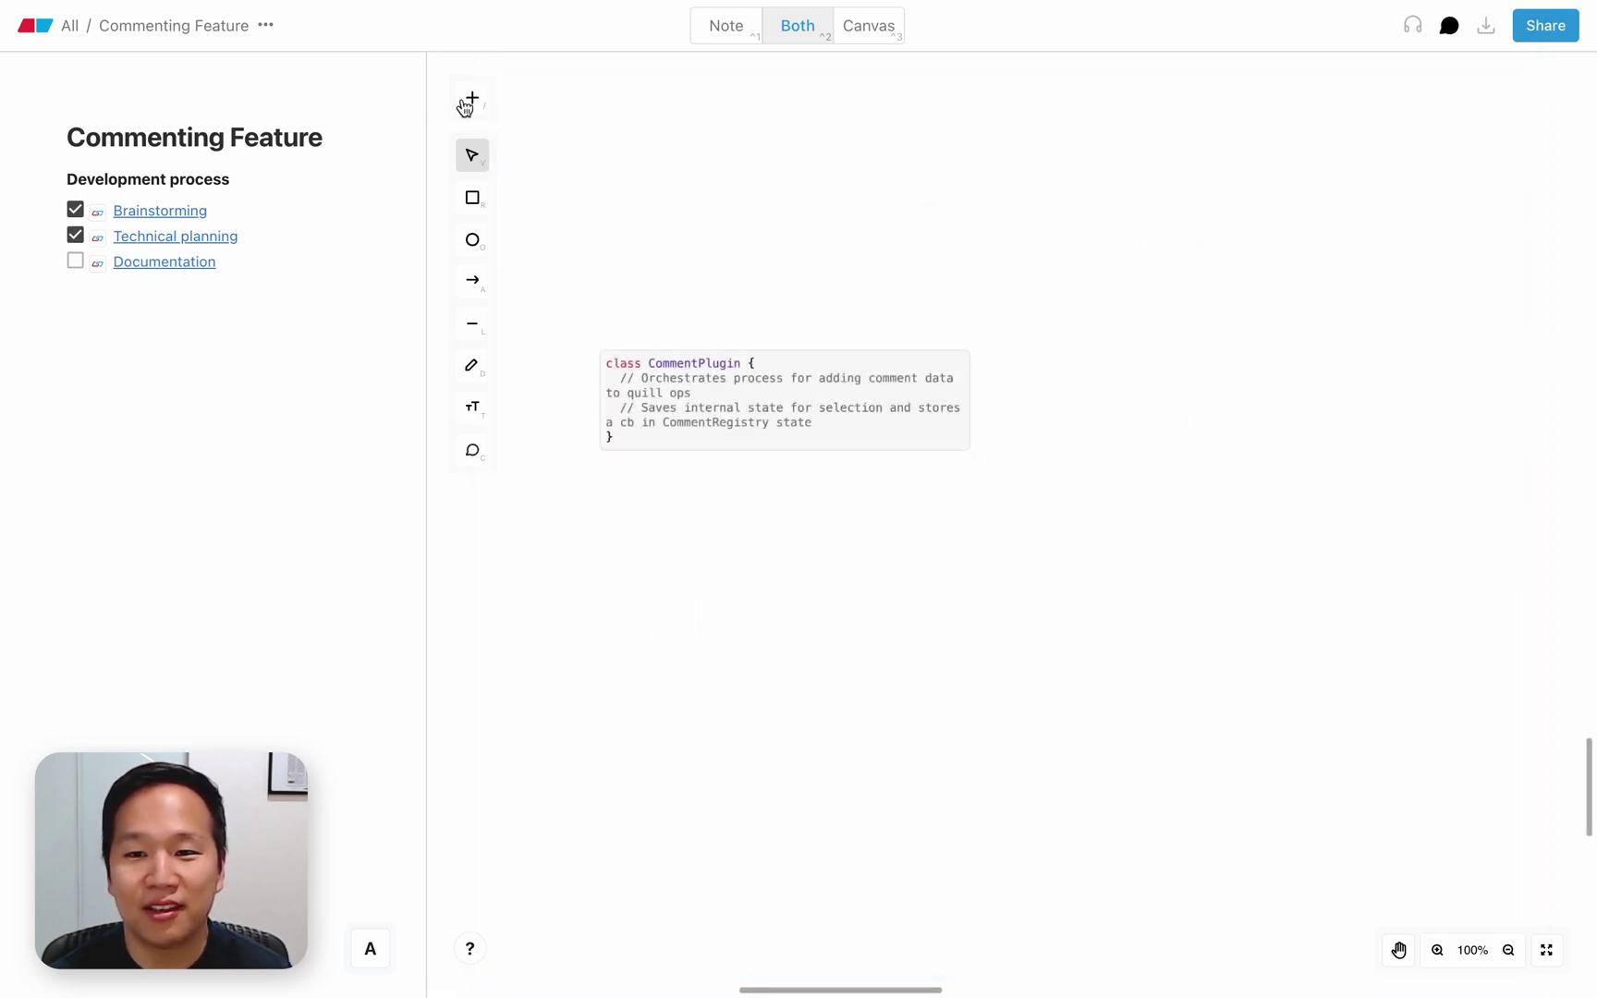
left_click(470, 100)
scroll(647, 256, "down", 2)
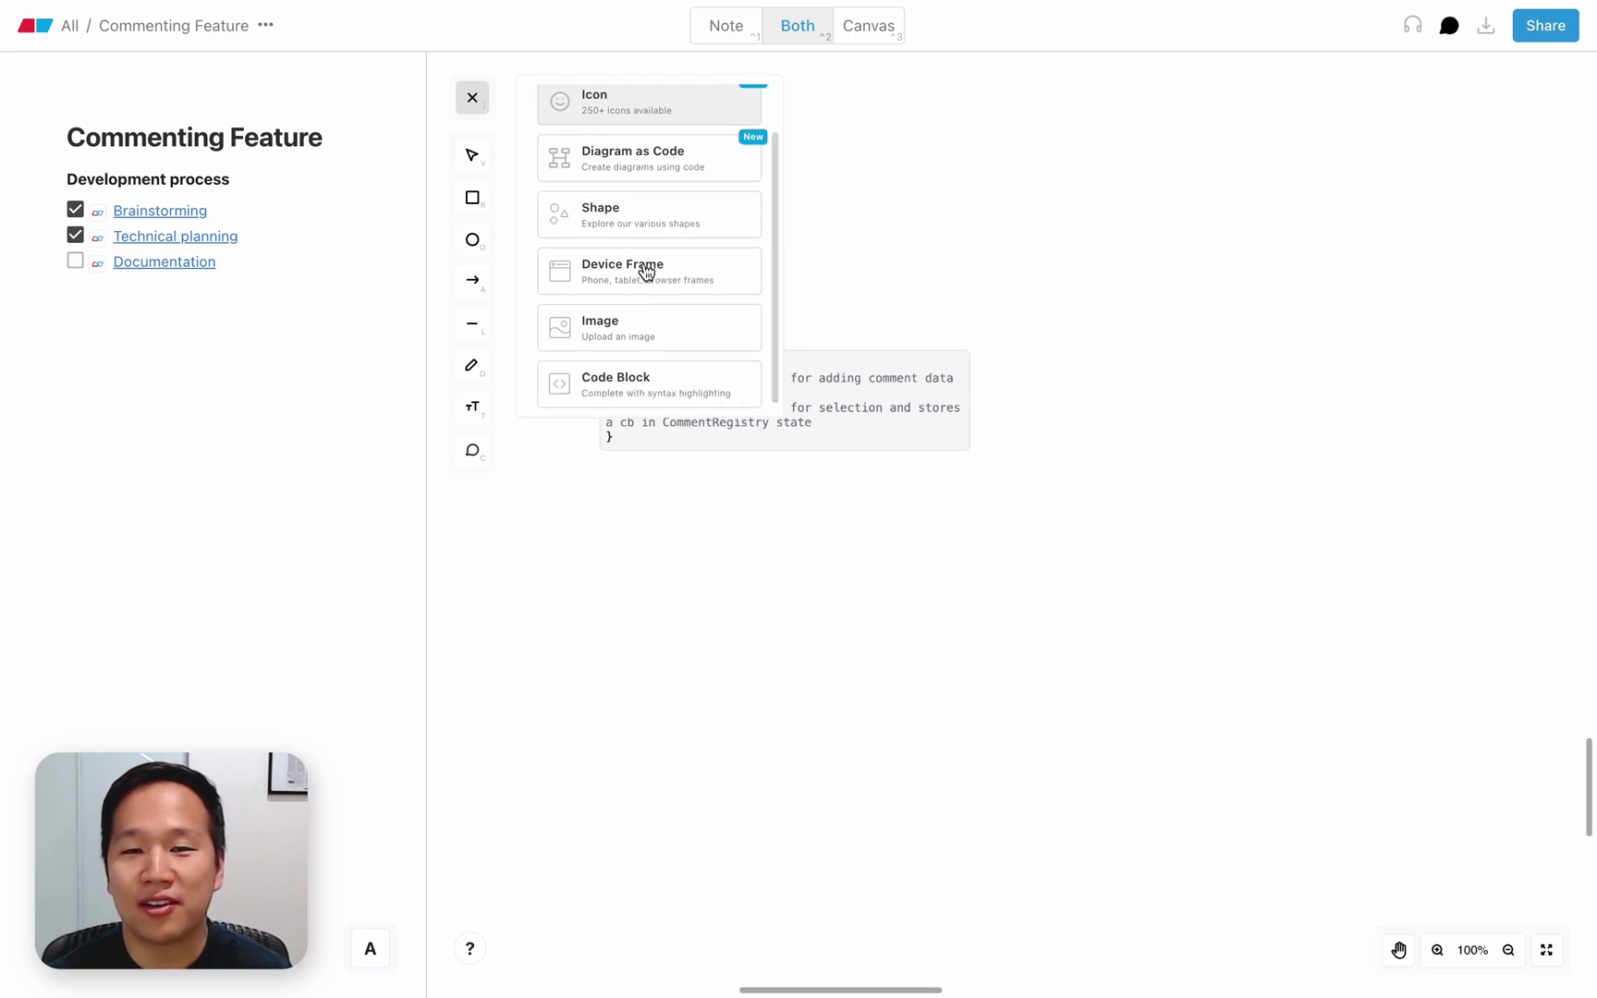
left_click(647, 384)
mouse_move(1086, 481)
left_mouse_down()
mouse_move(908, 411)
mouse_move(695, 237)
left_mouse_up()
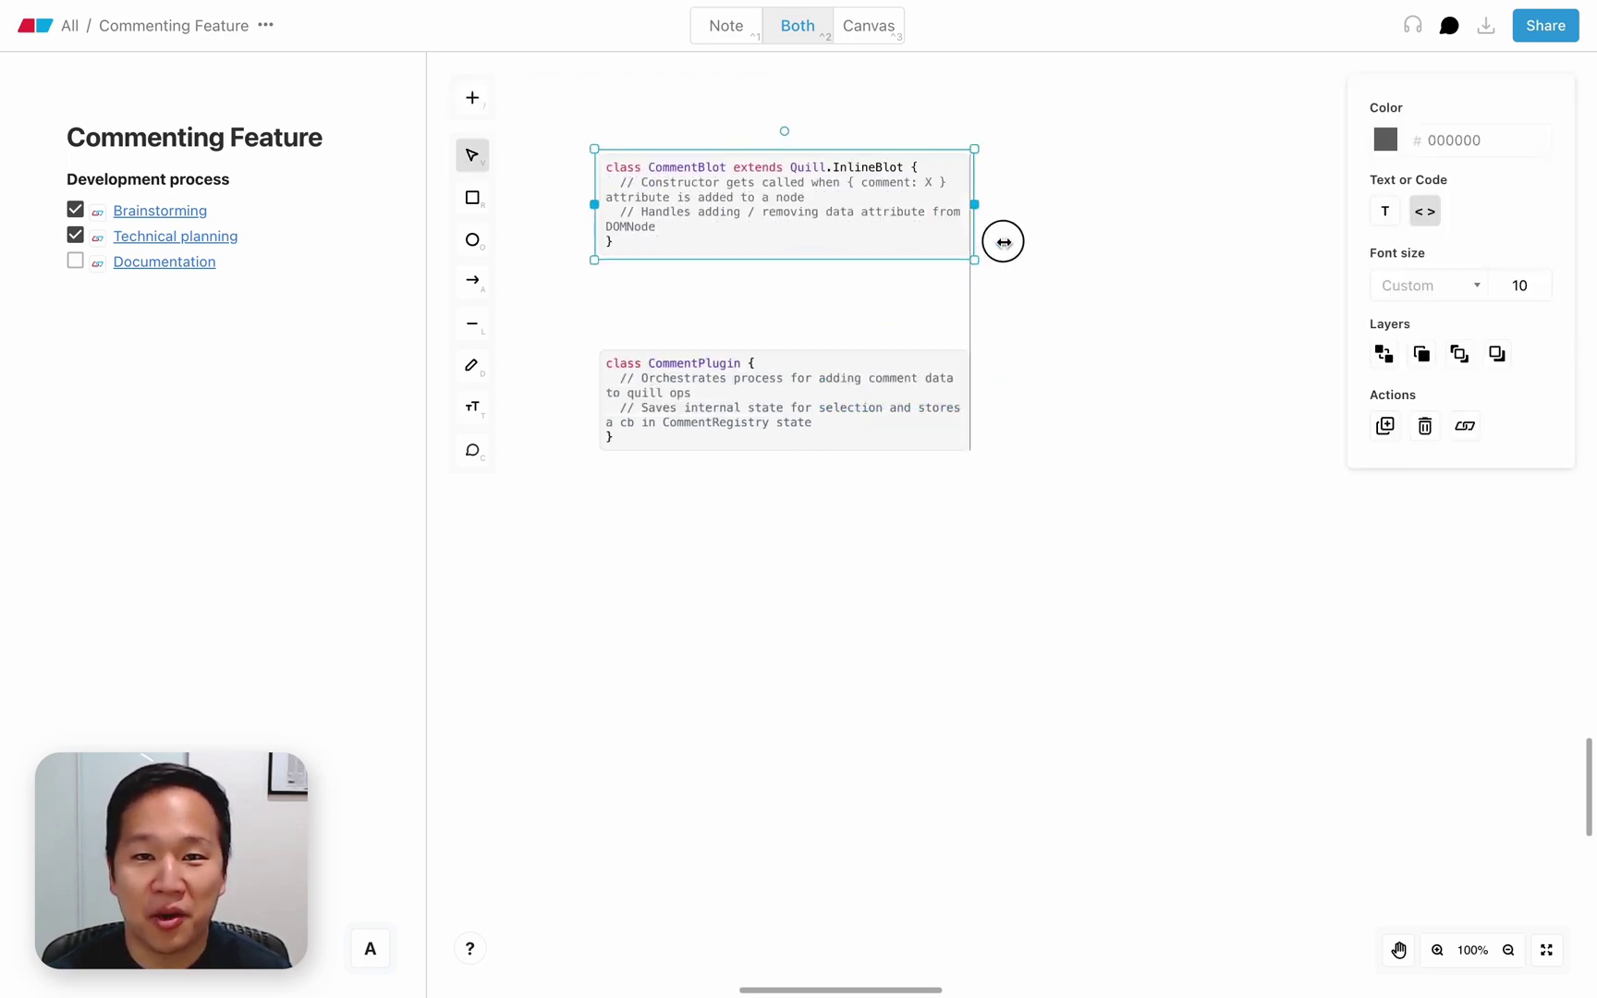
key("a")
left_click_drag(751, 349, 750, 255)
left_click(663, 616)
Step: Paste a HighlightBlot code block below, widen it, and arrow CommentPlugin down to it
left_click(471, 411)
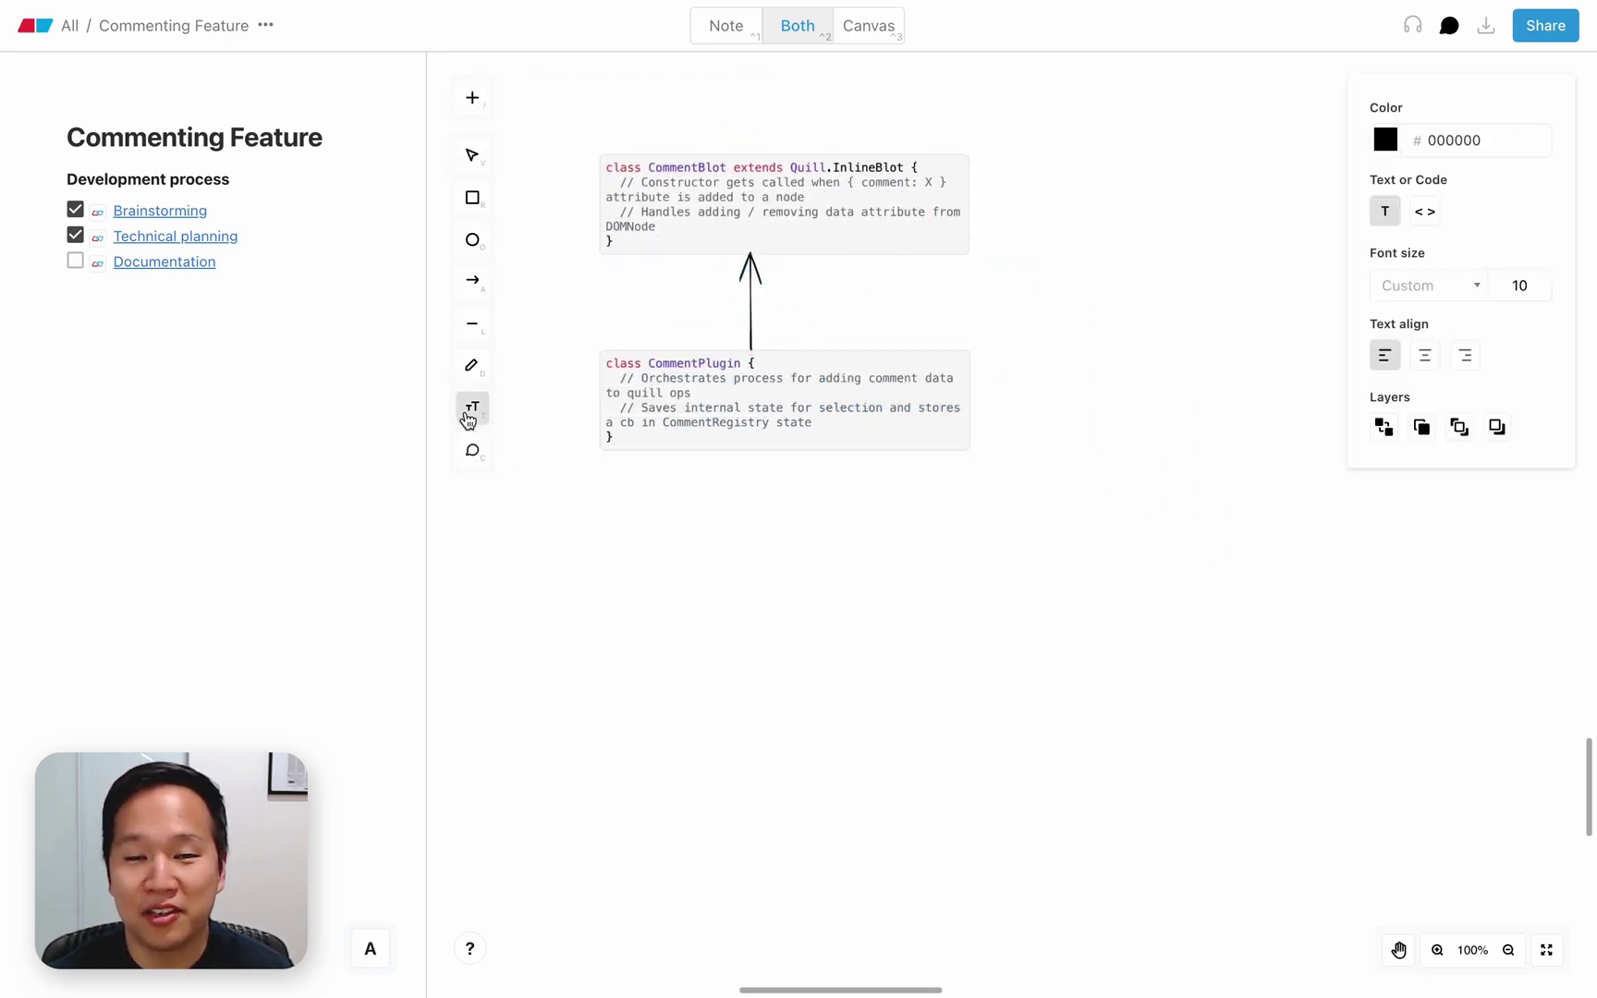
key("v")
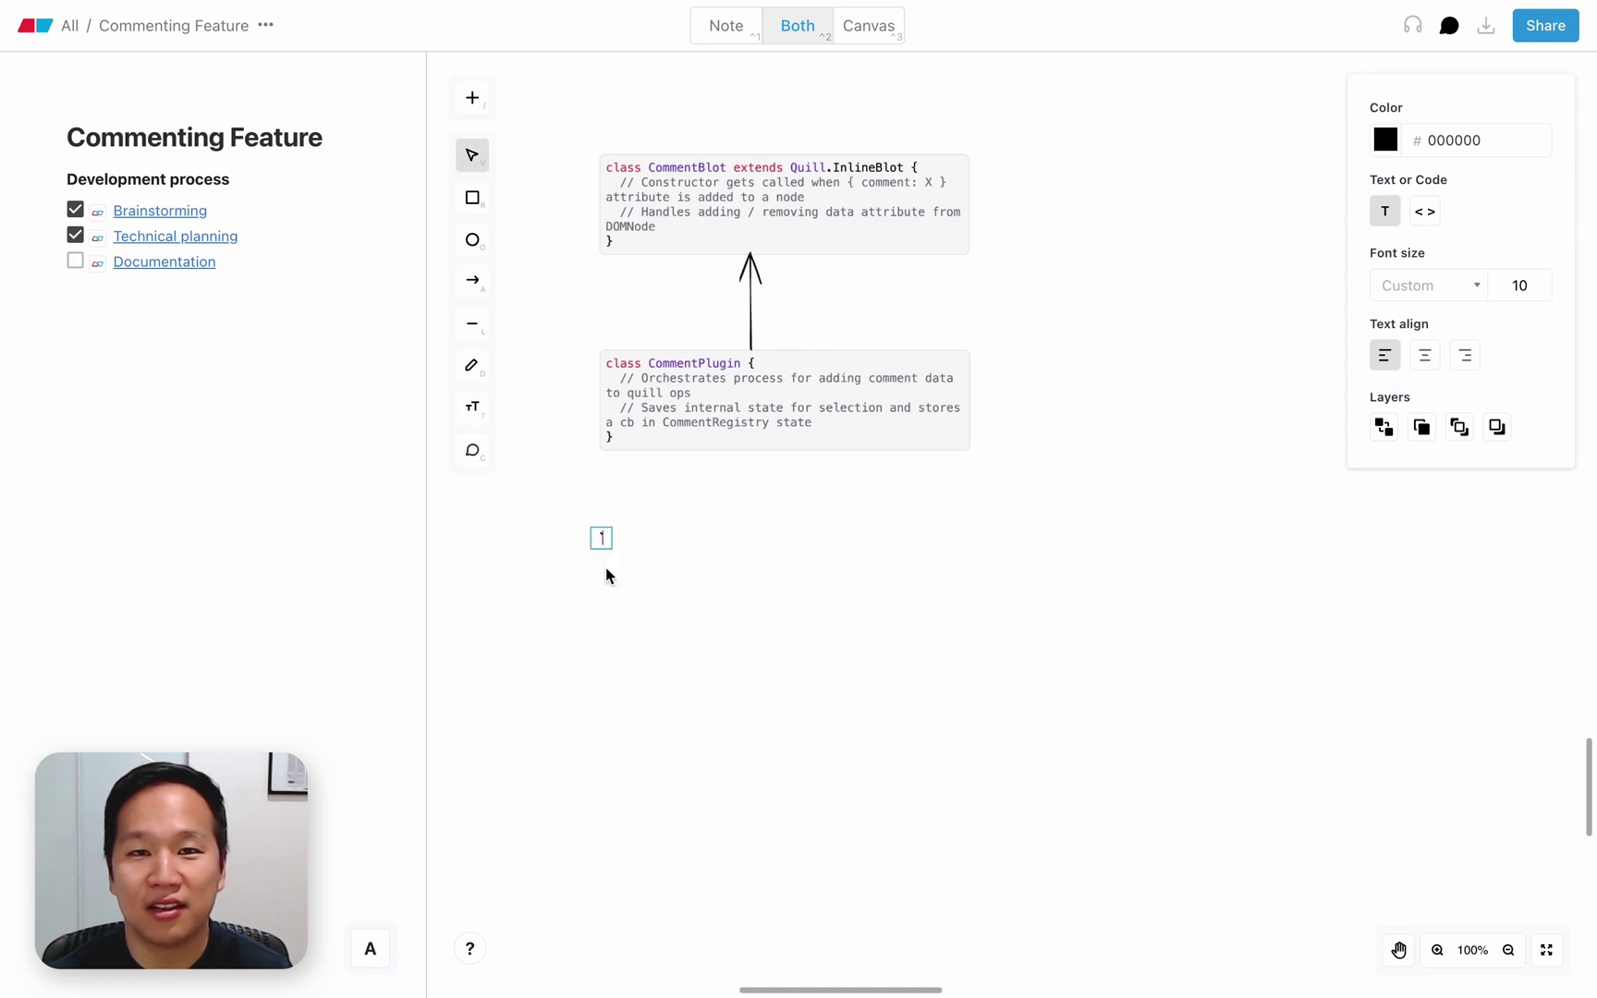
type("class HighlightBlot extends Quill.InlineBlot {   // Constructor gets called when { comment-highlight: true } attribute is added to a node }")
left_click_drag(866, 580, 972, 572)
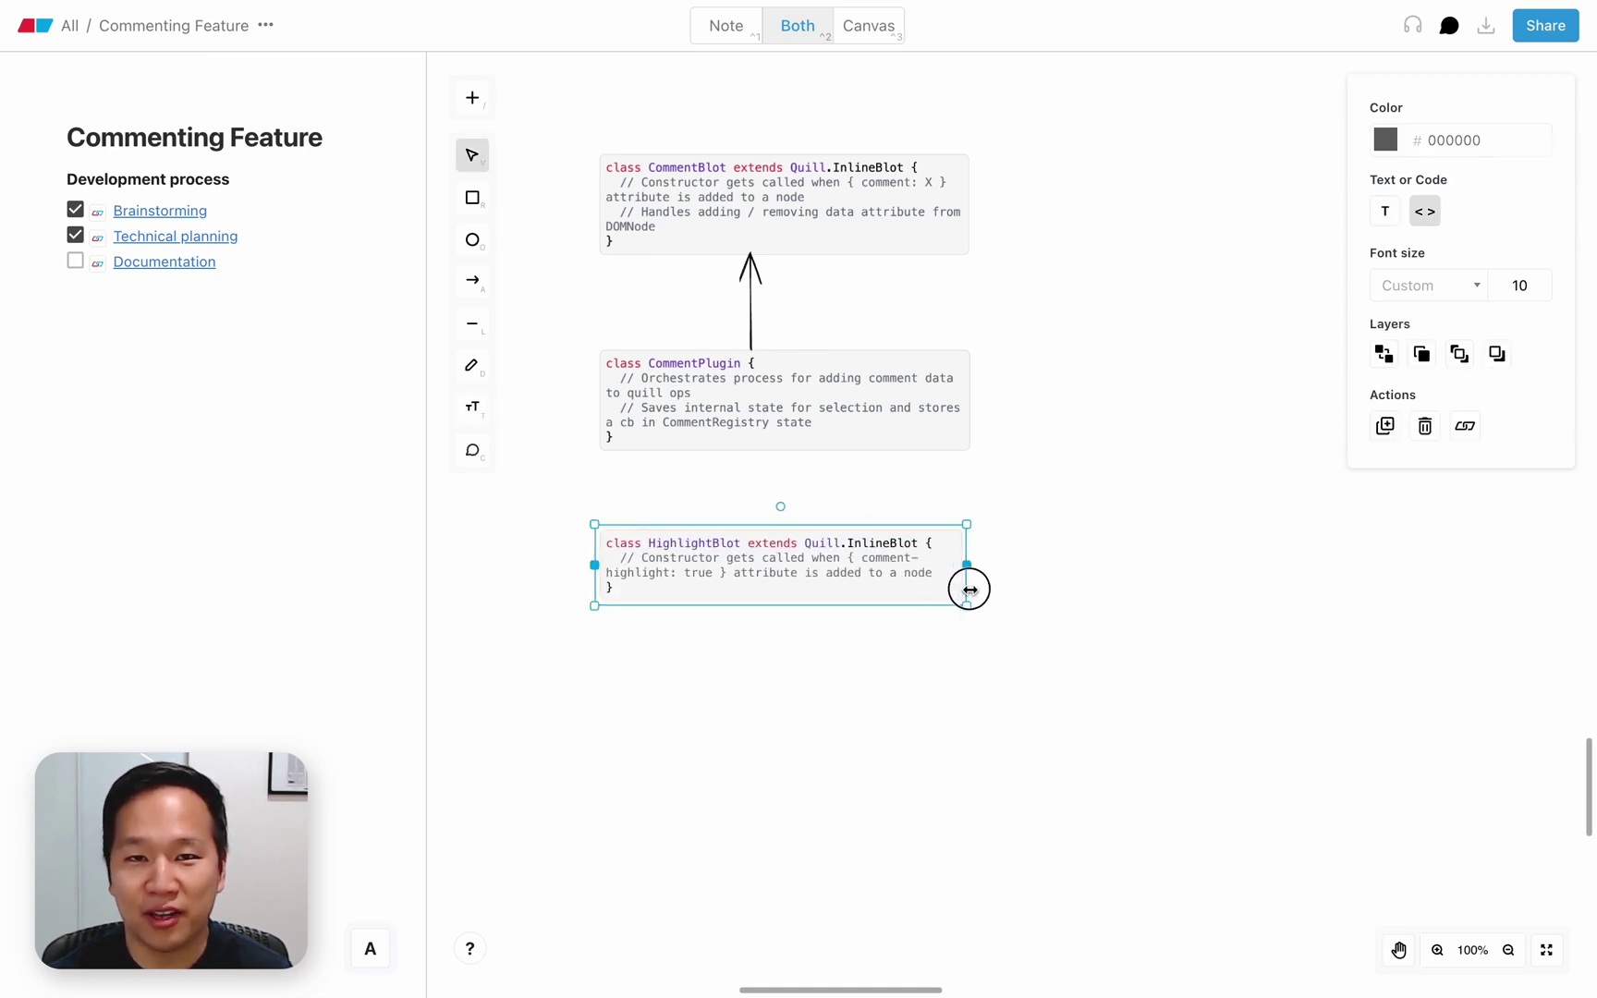
key("a")
left_click_drag(750, 452, 749, 564)
type("Data struc")
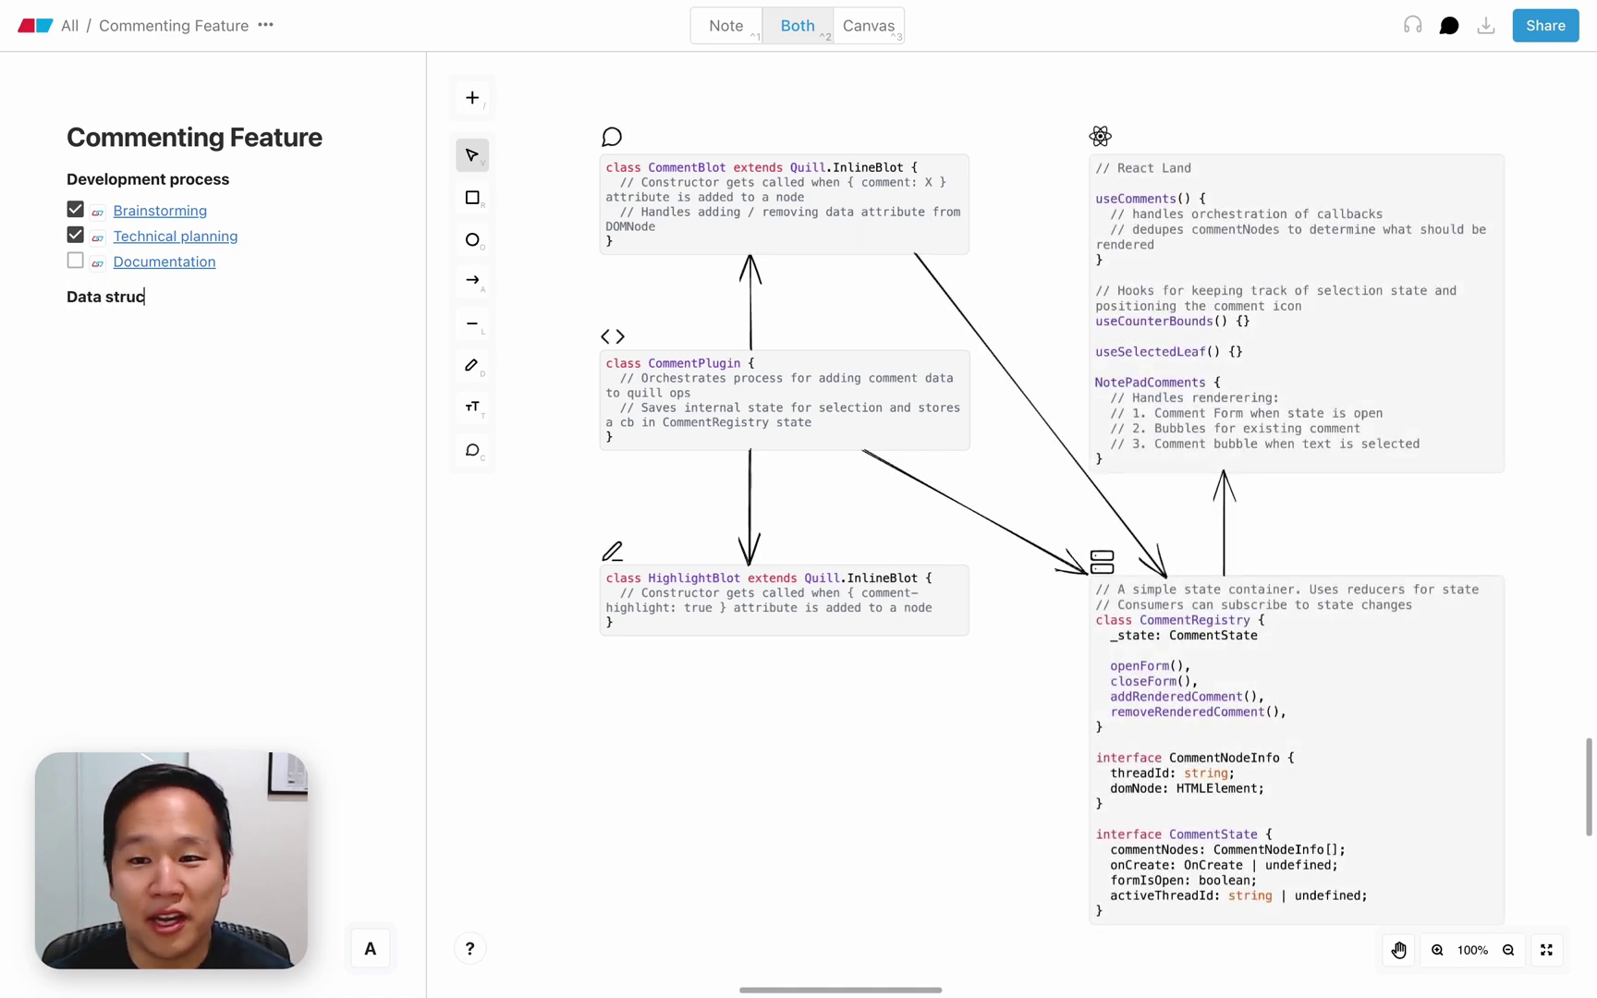
type("ture")
Step: Write the Data structure heading, list CommentsThread and Comment, and paste their interface code
key("Return")
type("We want to have 2 resources:")
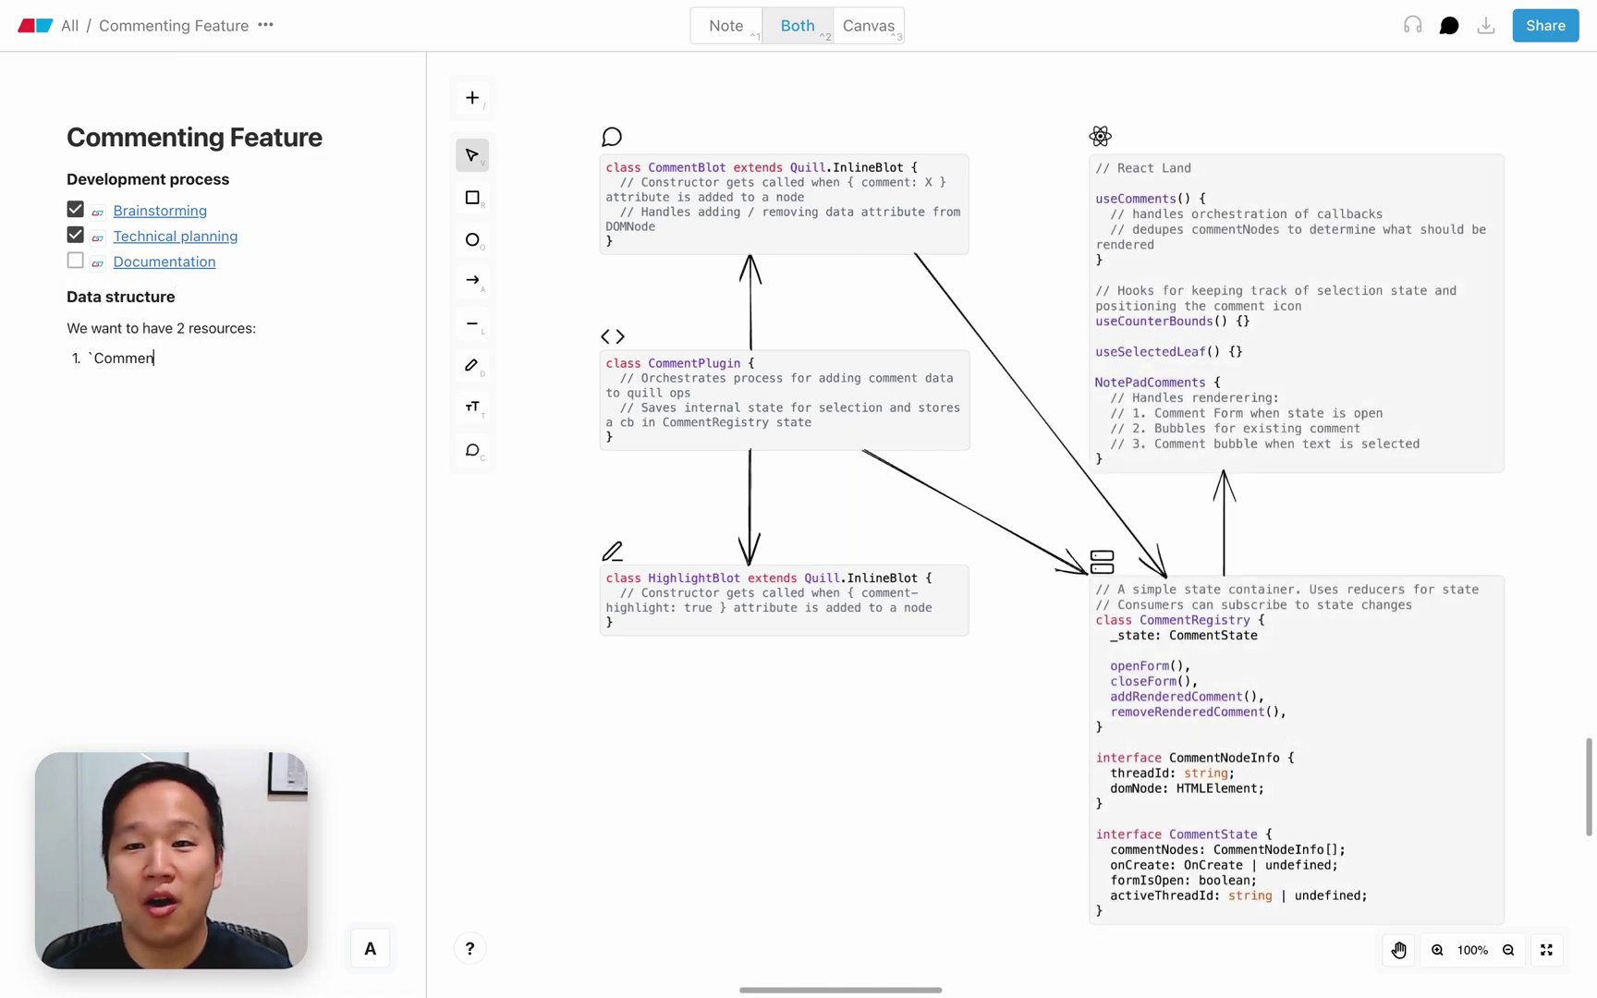
type("`")
key("Return")
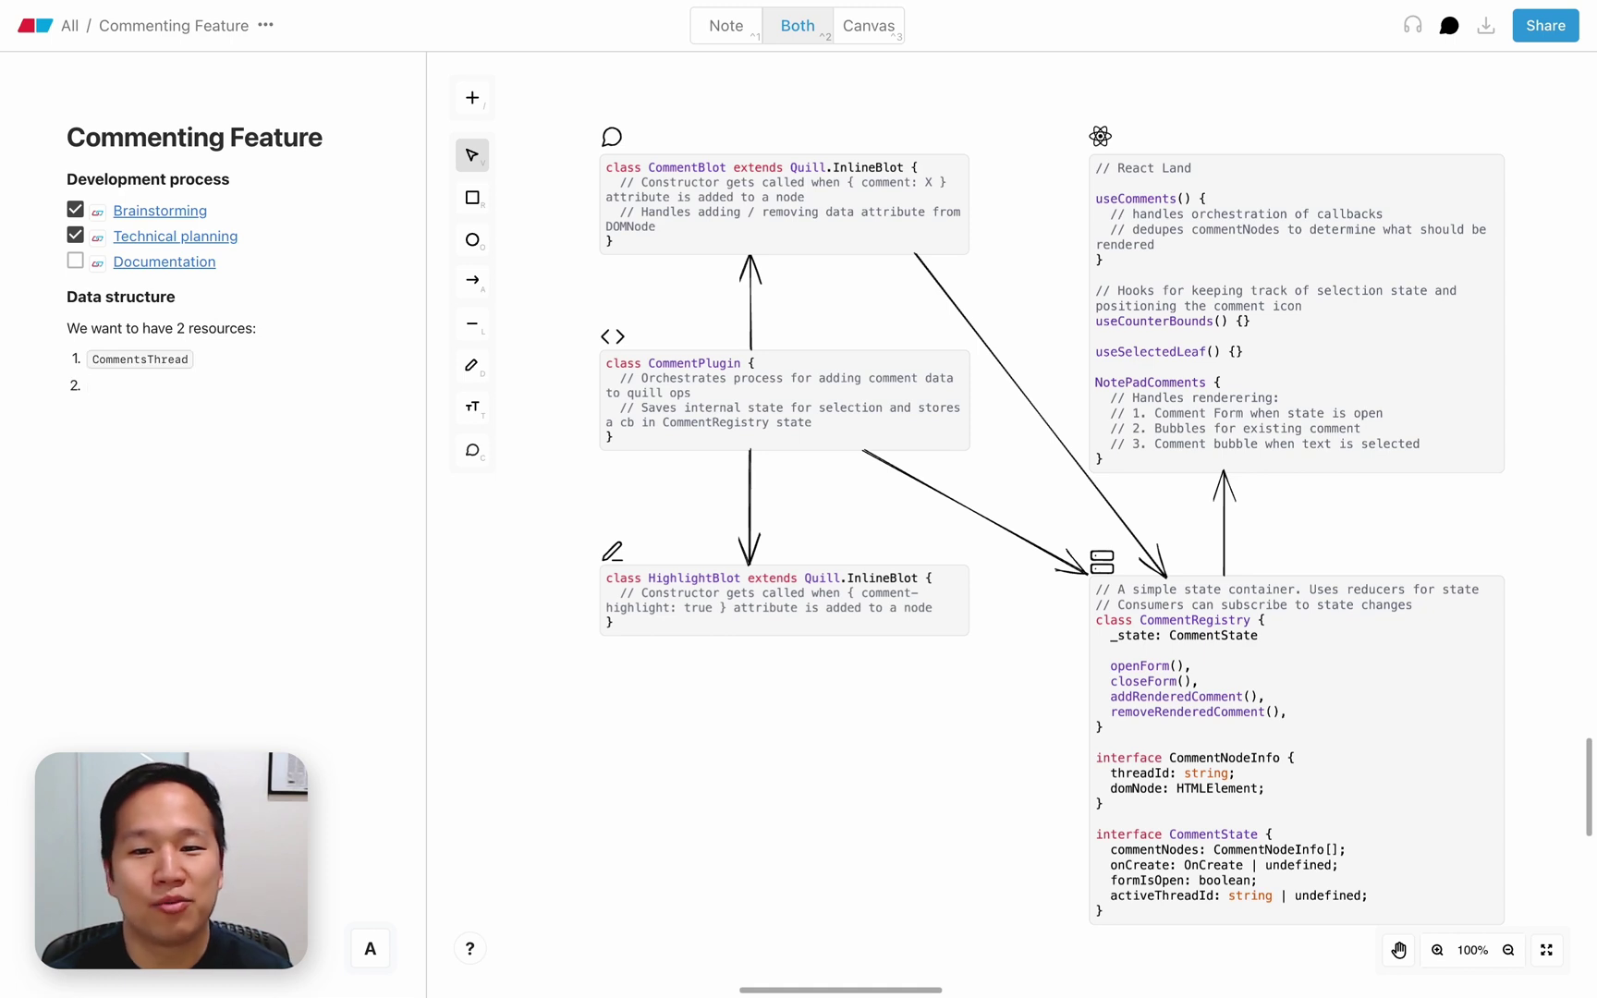
type("`Comment`")
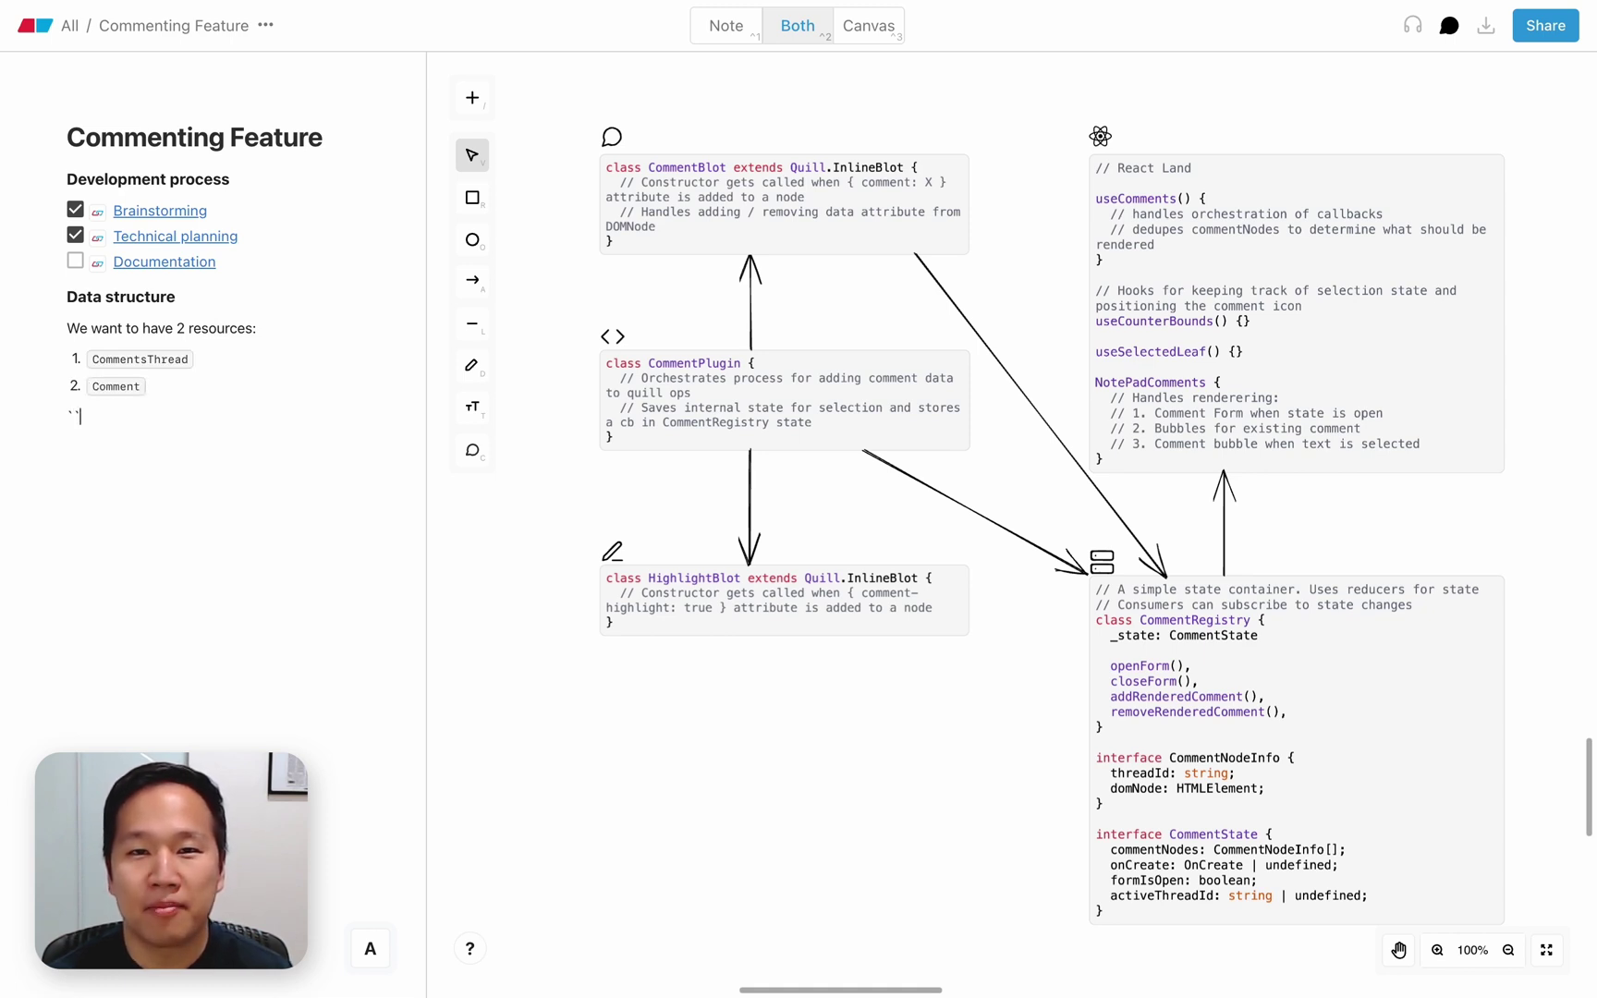
type("`")
key("ctrl+v")
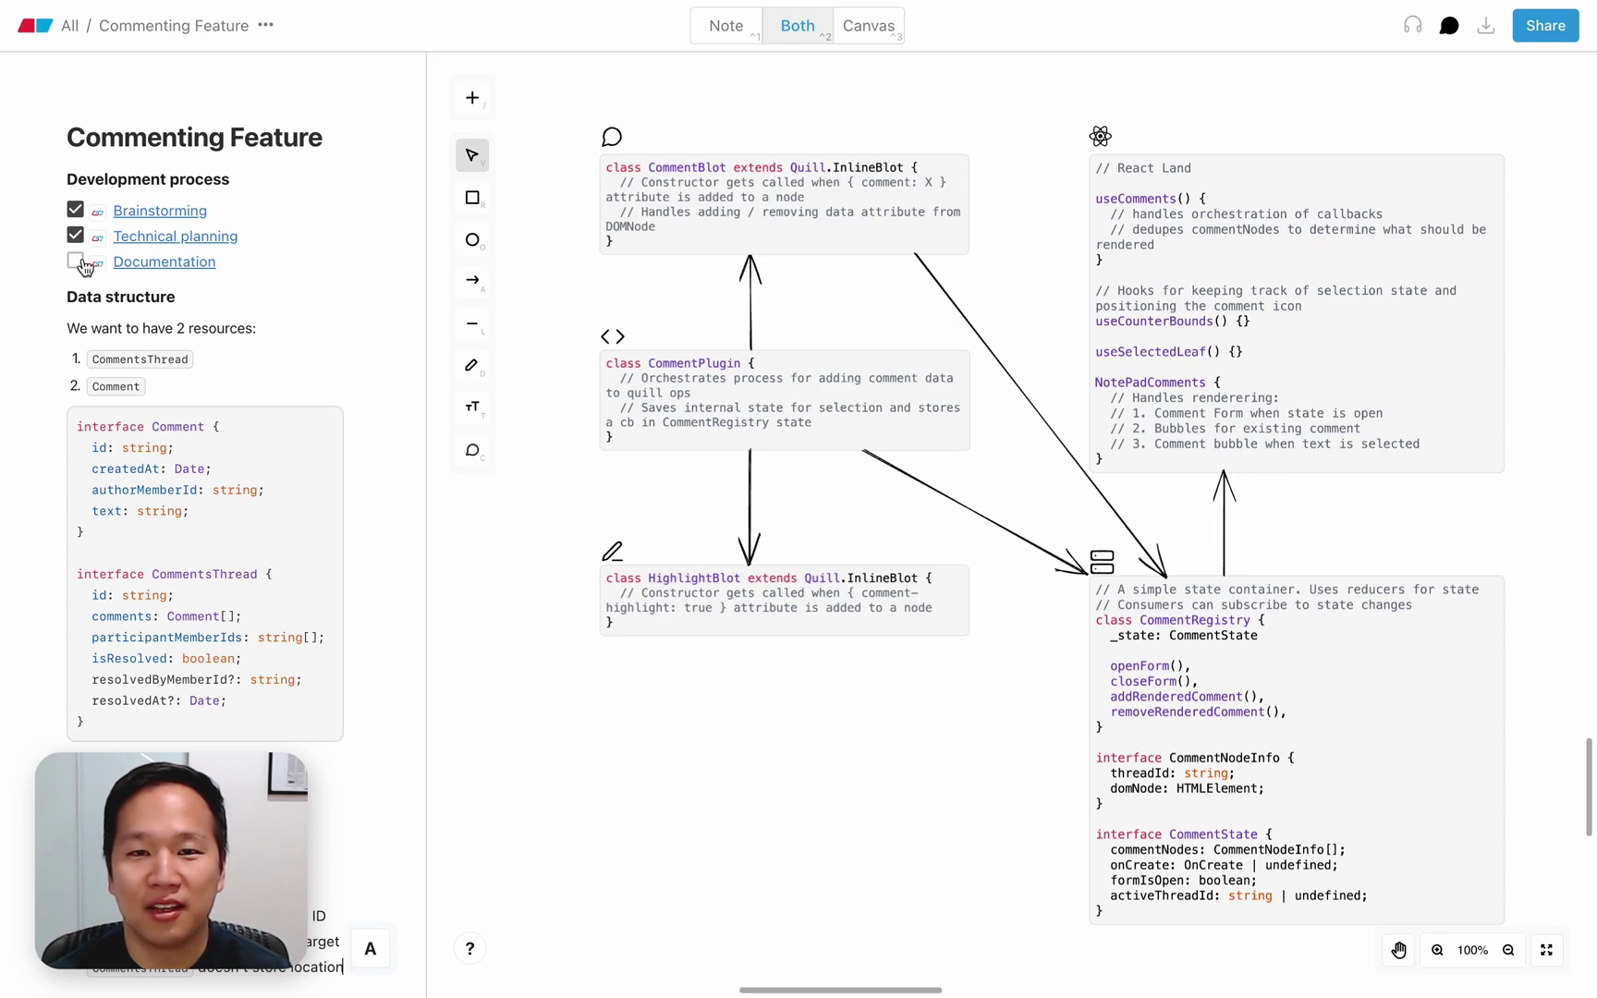
Step: Jump through the architecture and database schema diagram links
left_click(145, 219)
left_click(147, 238)
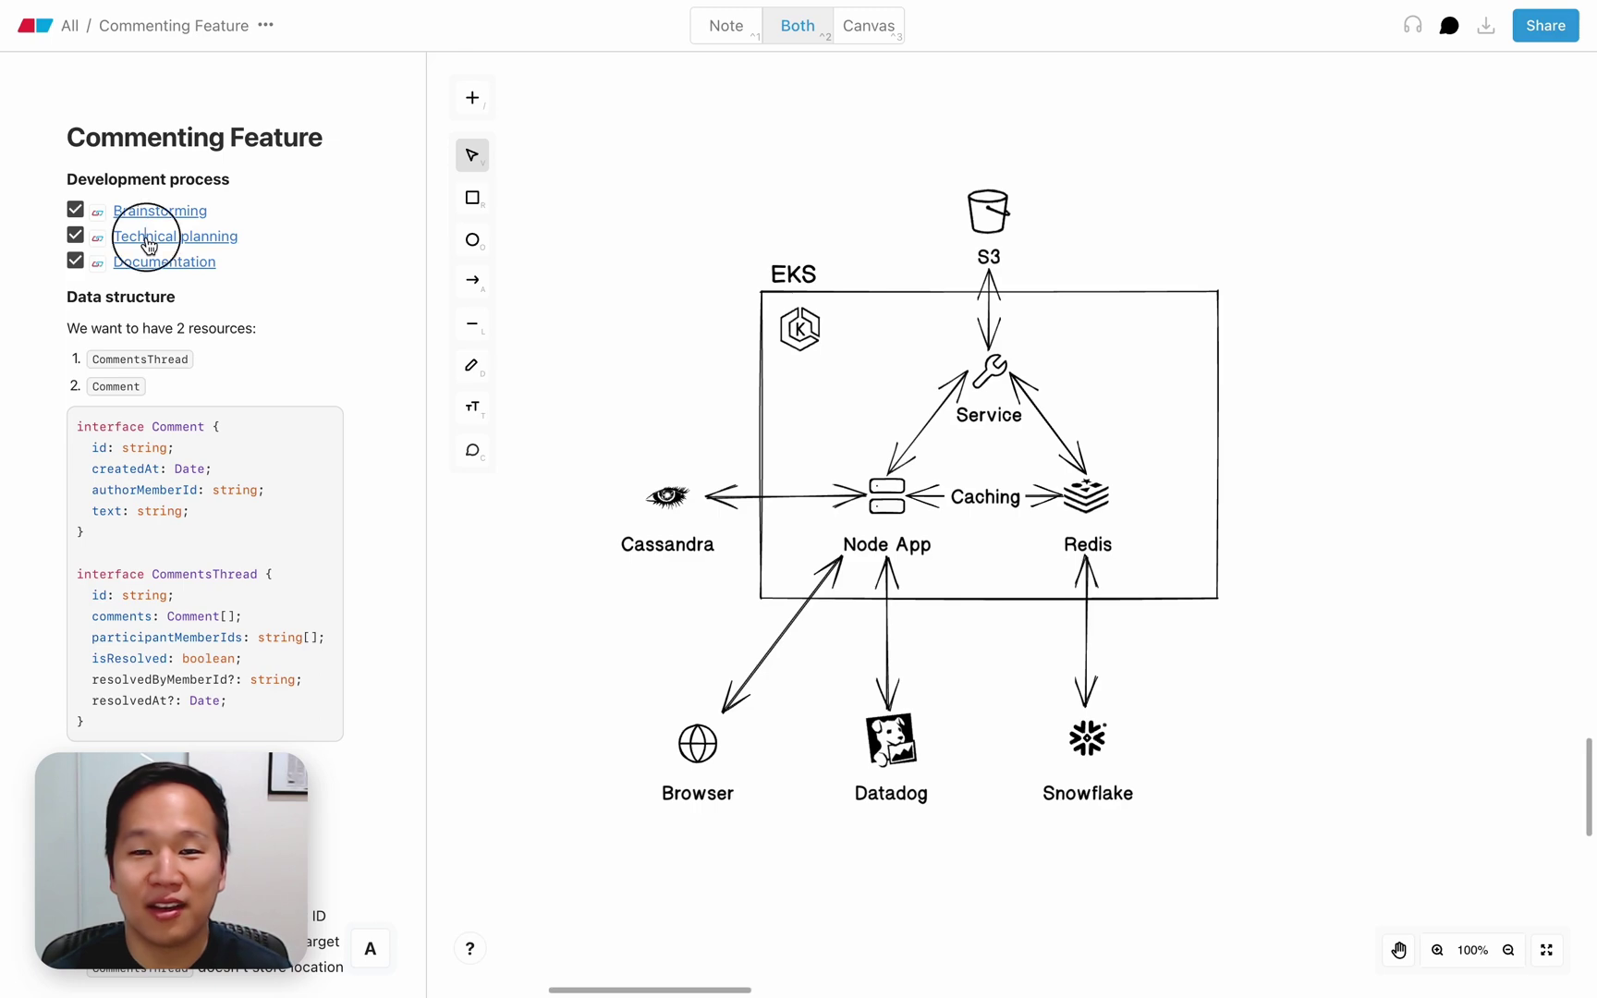